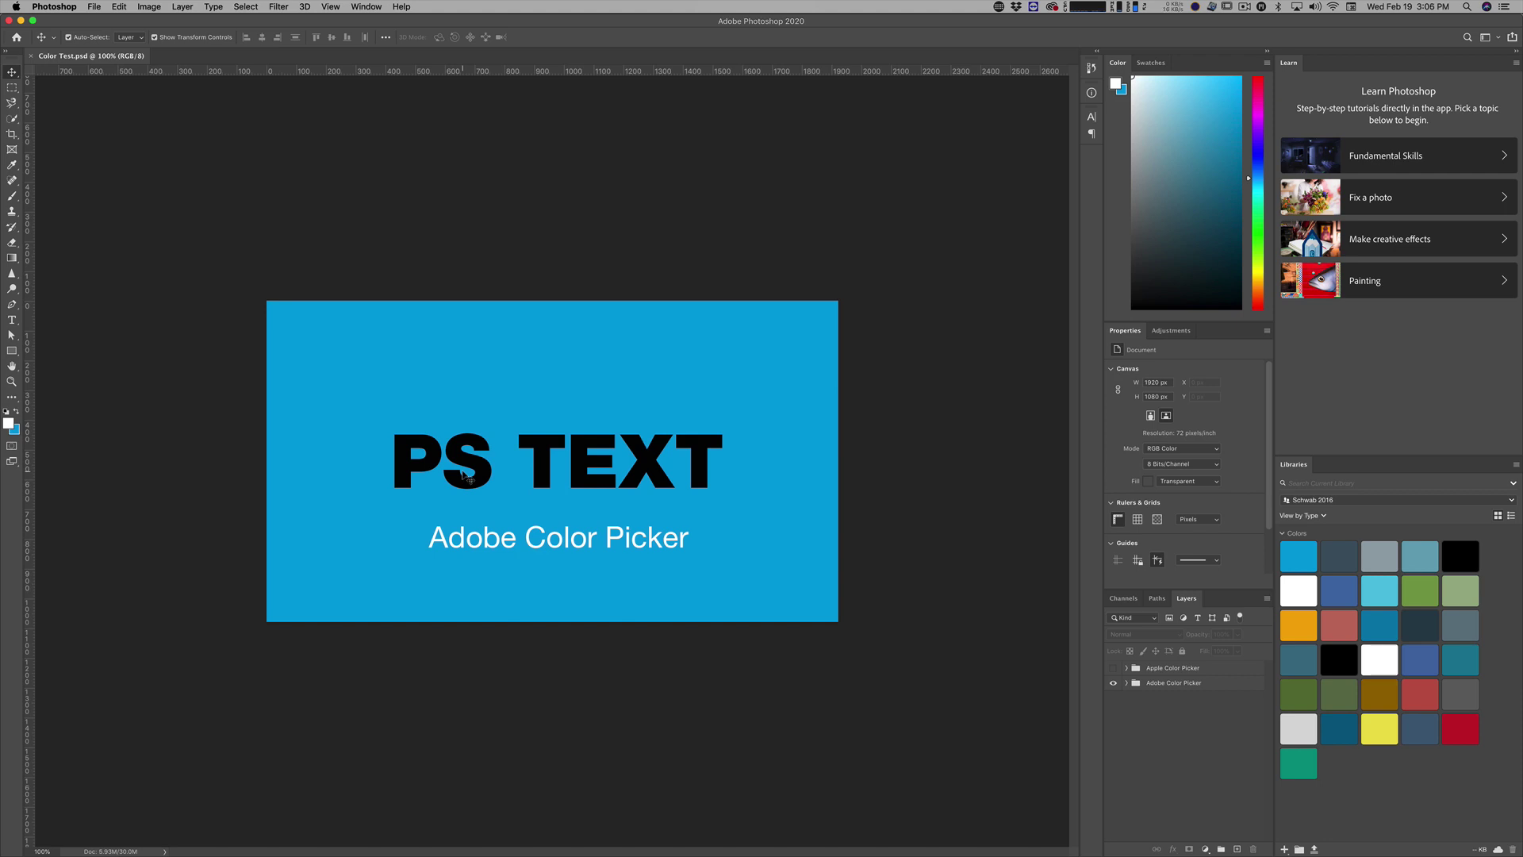
Step: Expand the Adobe Color Picker layer group and check the Color Picker setting in the General preferences
left_click(1126, 683)
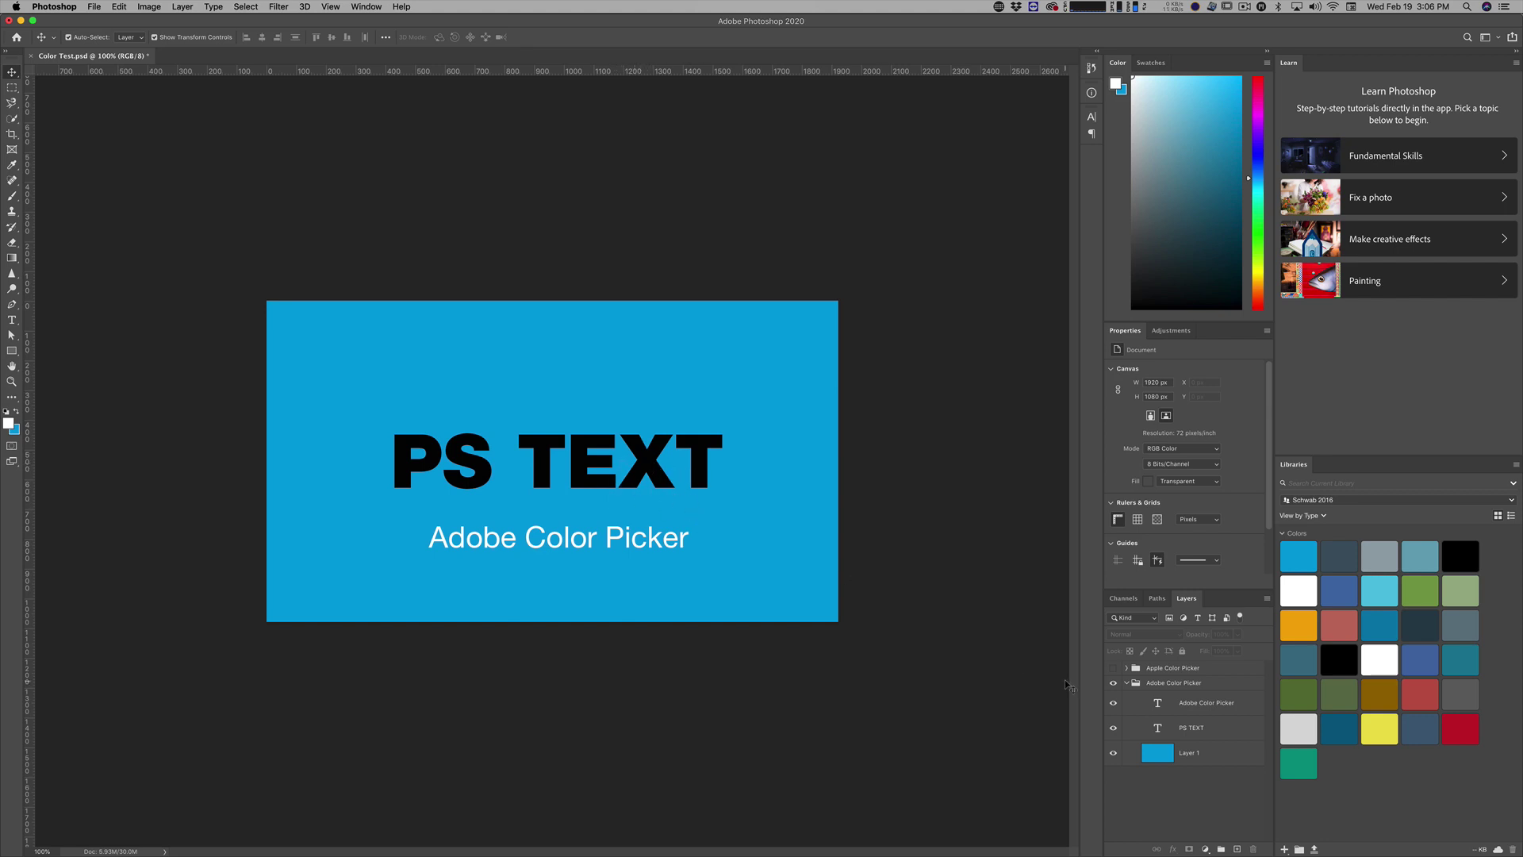
left_click(54, 6)
mouse_move(66, 32)
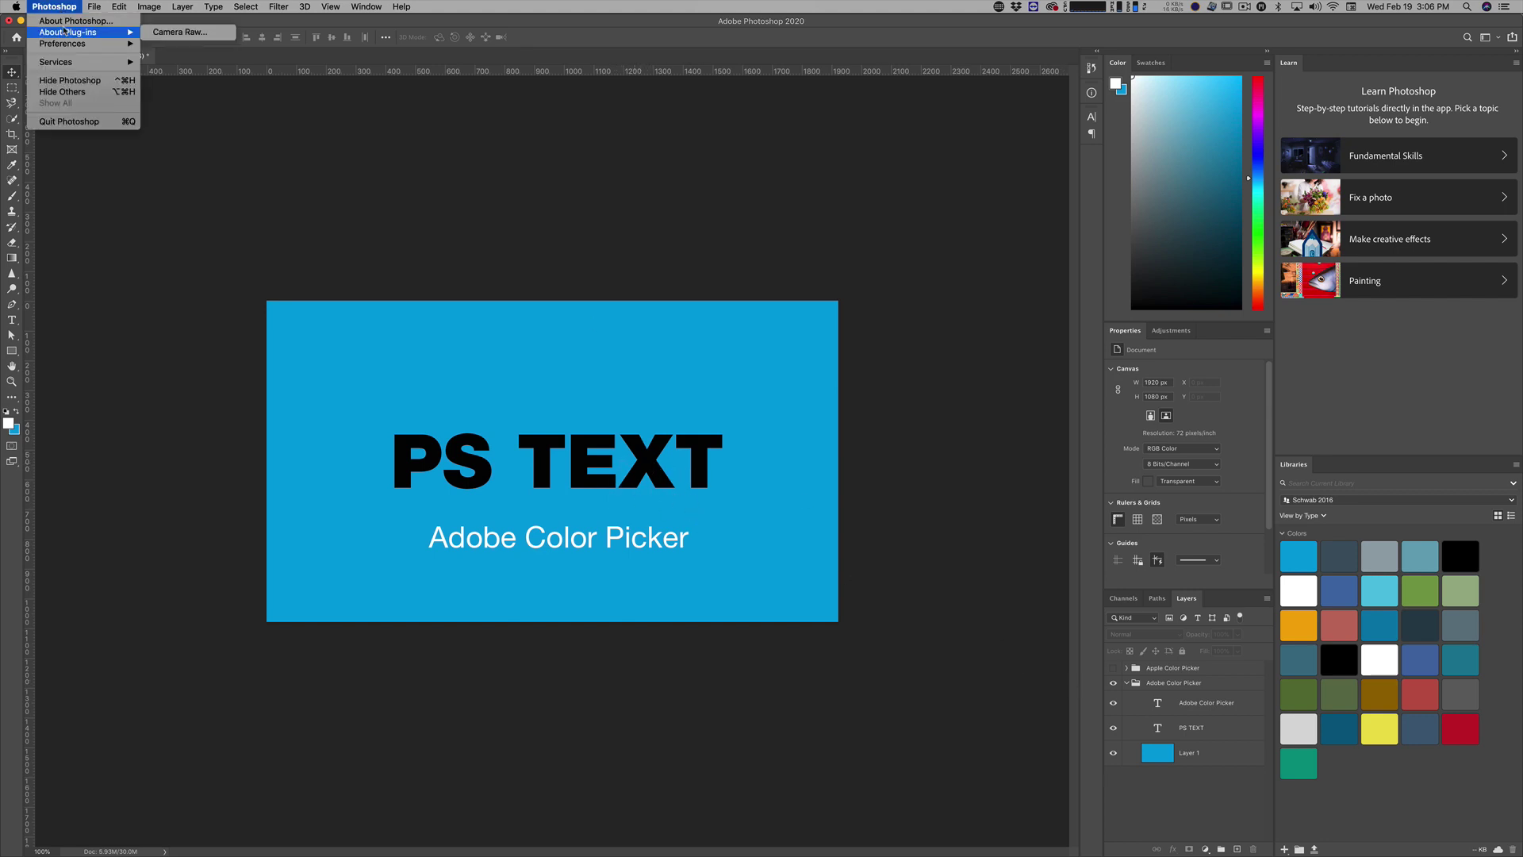
left_click(165, 43)
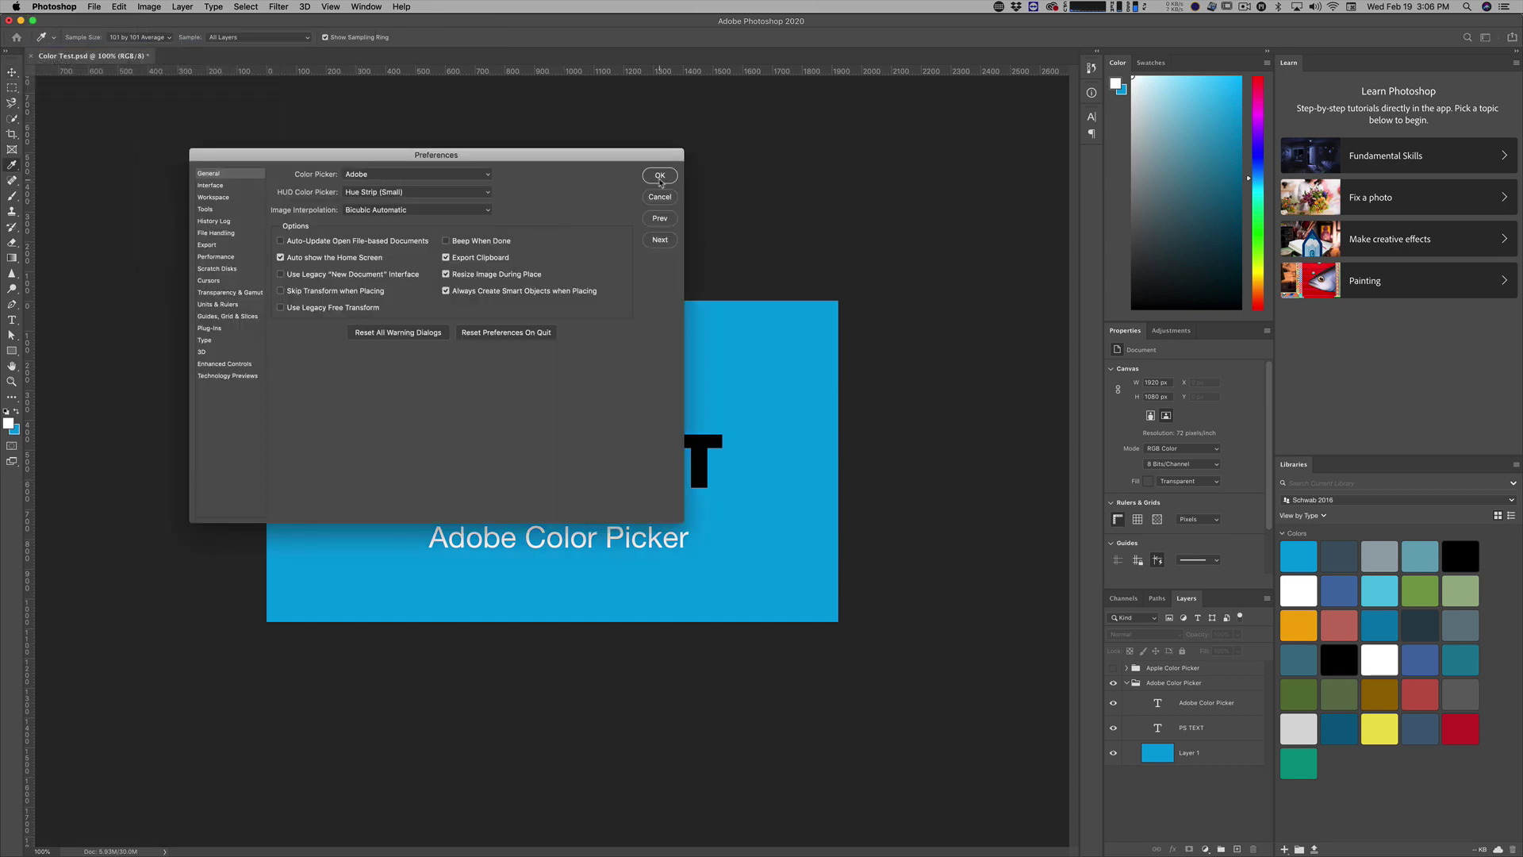
left_click(660, 178)
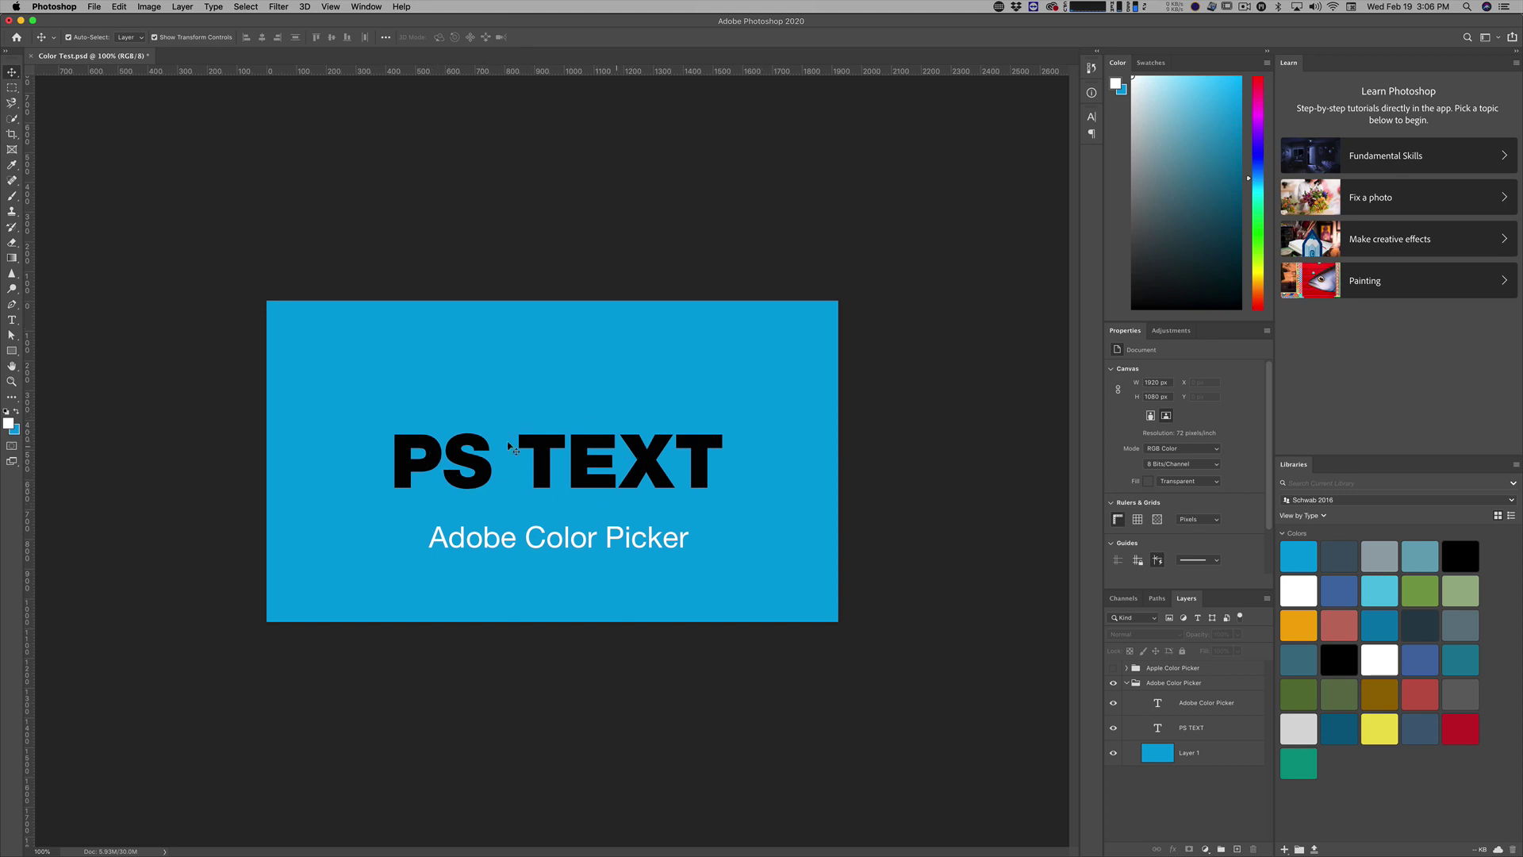
Step: Recolor PS TEXT in the Adobe Color Picker group to 00a1df sampled from the blue background, and compare with Layer 1 hidden and shown
double_click(1158, 728)
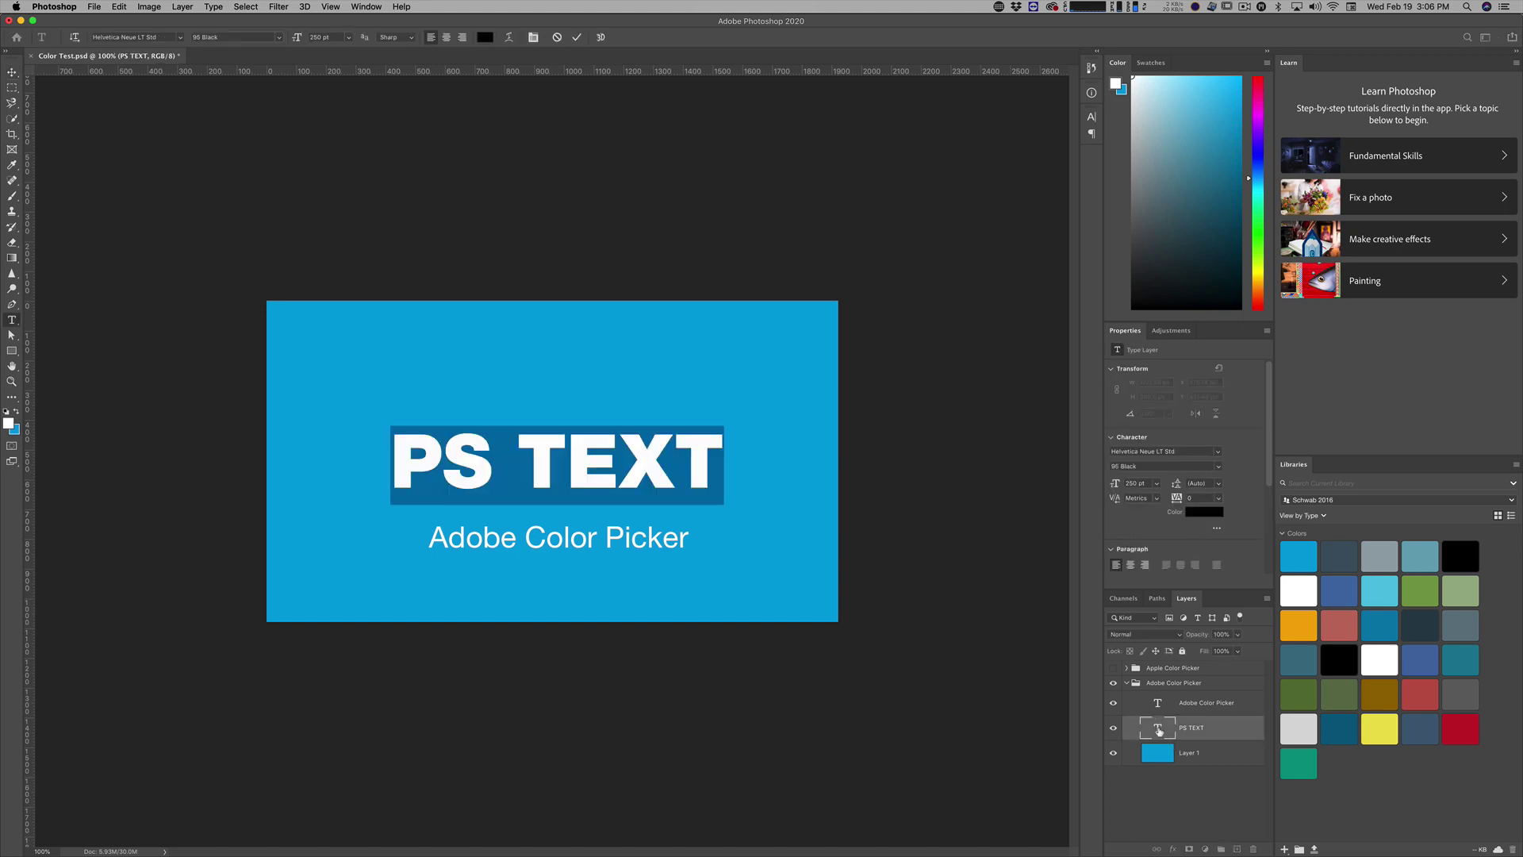
left_click(10, 422)
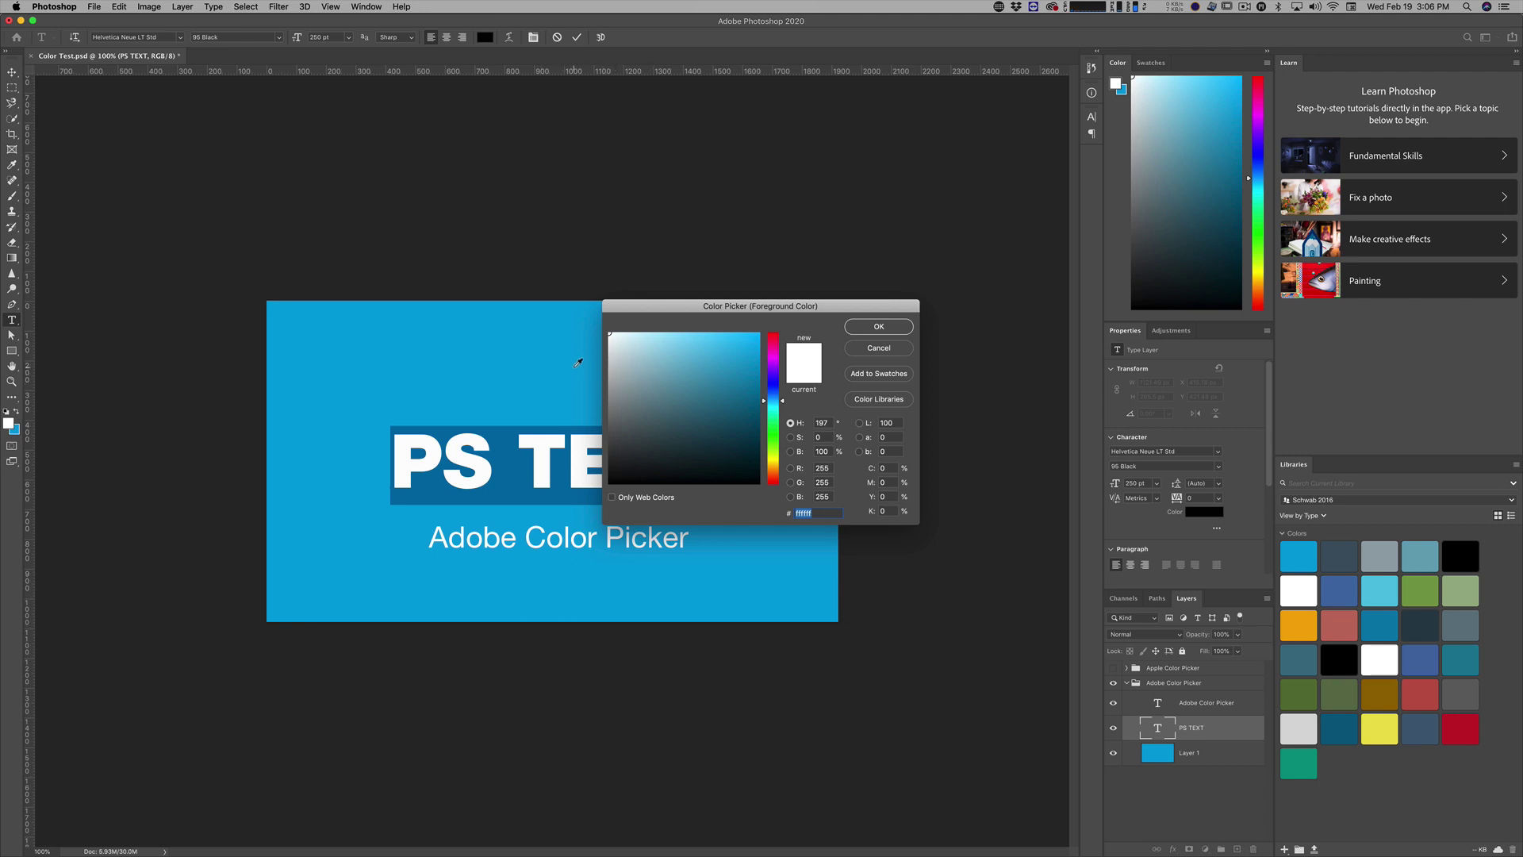
left_click(576, 366)
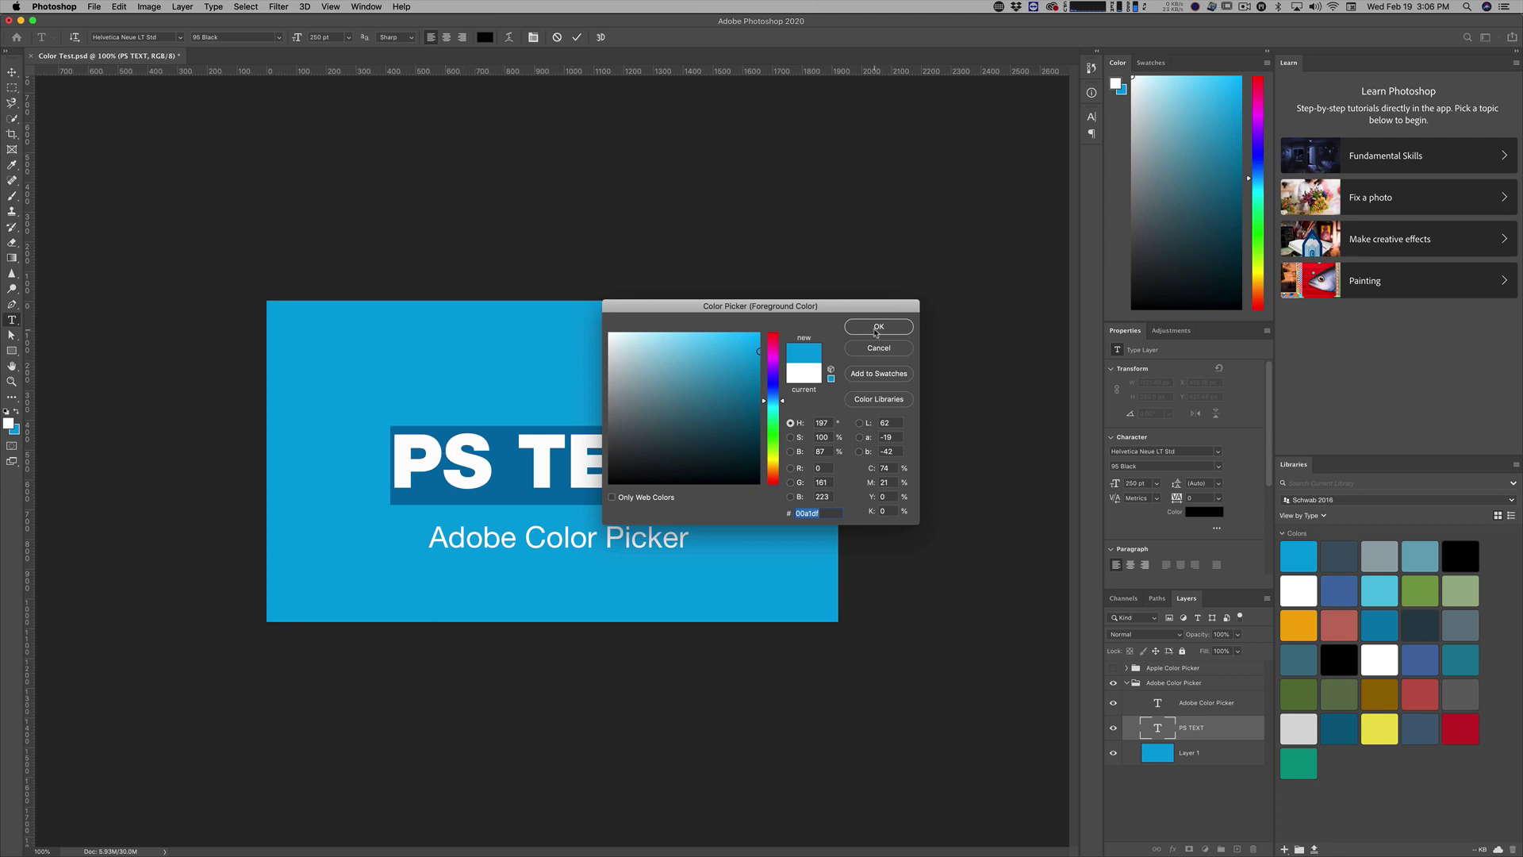
left_click(877, 328)
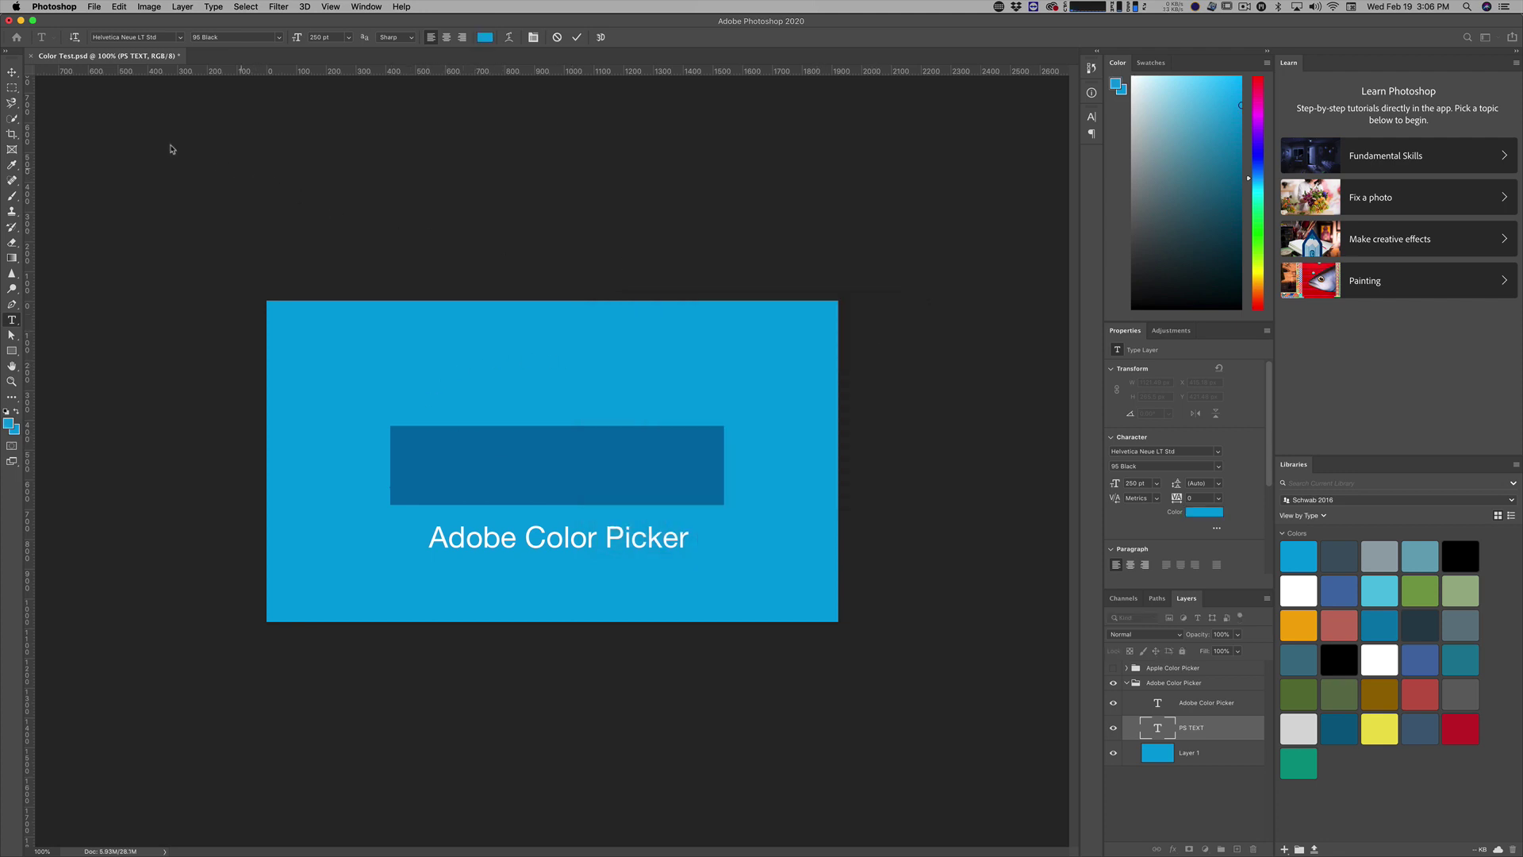
left_click(12, 71)
left_click(537, 254)
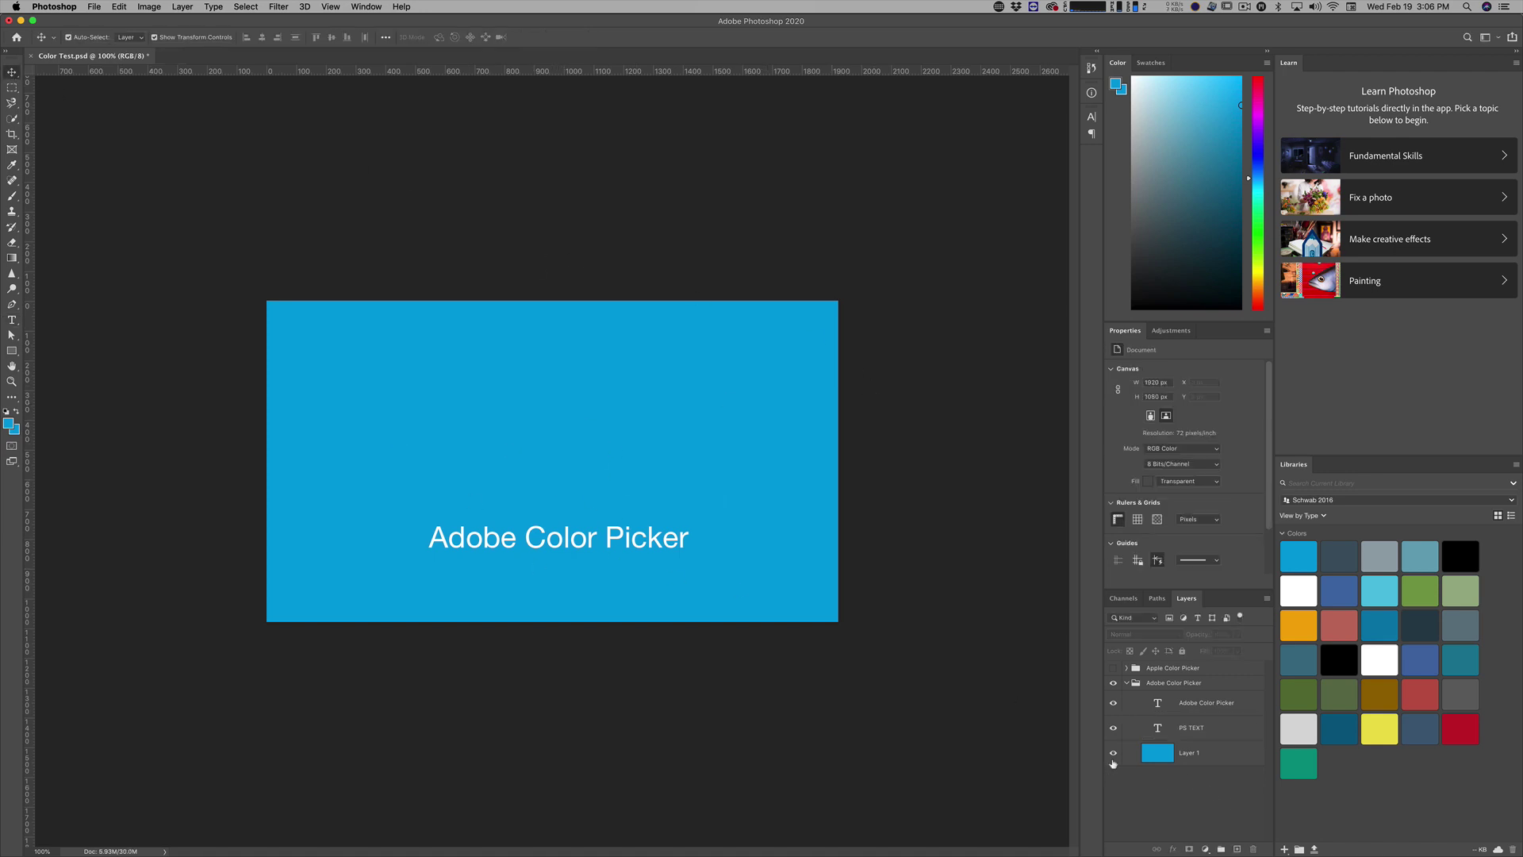
left_click(1113, 755)
left_click(1114, 756)
Step: Expand the Apple Color Picker layer group and set the Color Picker preference to Apple
left_click(1126, 669)
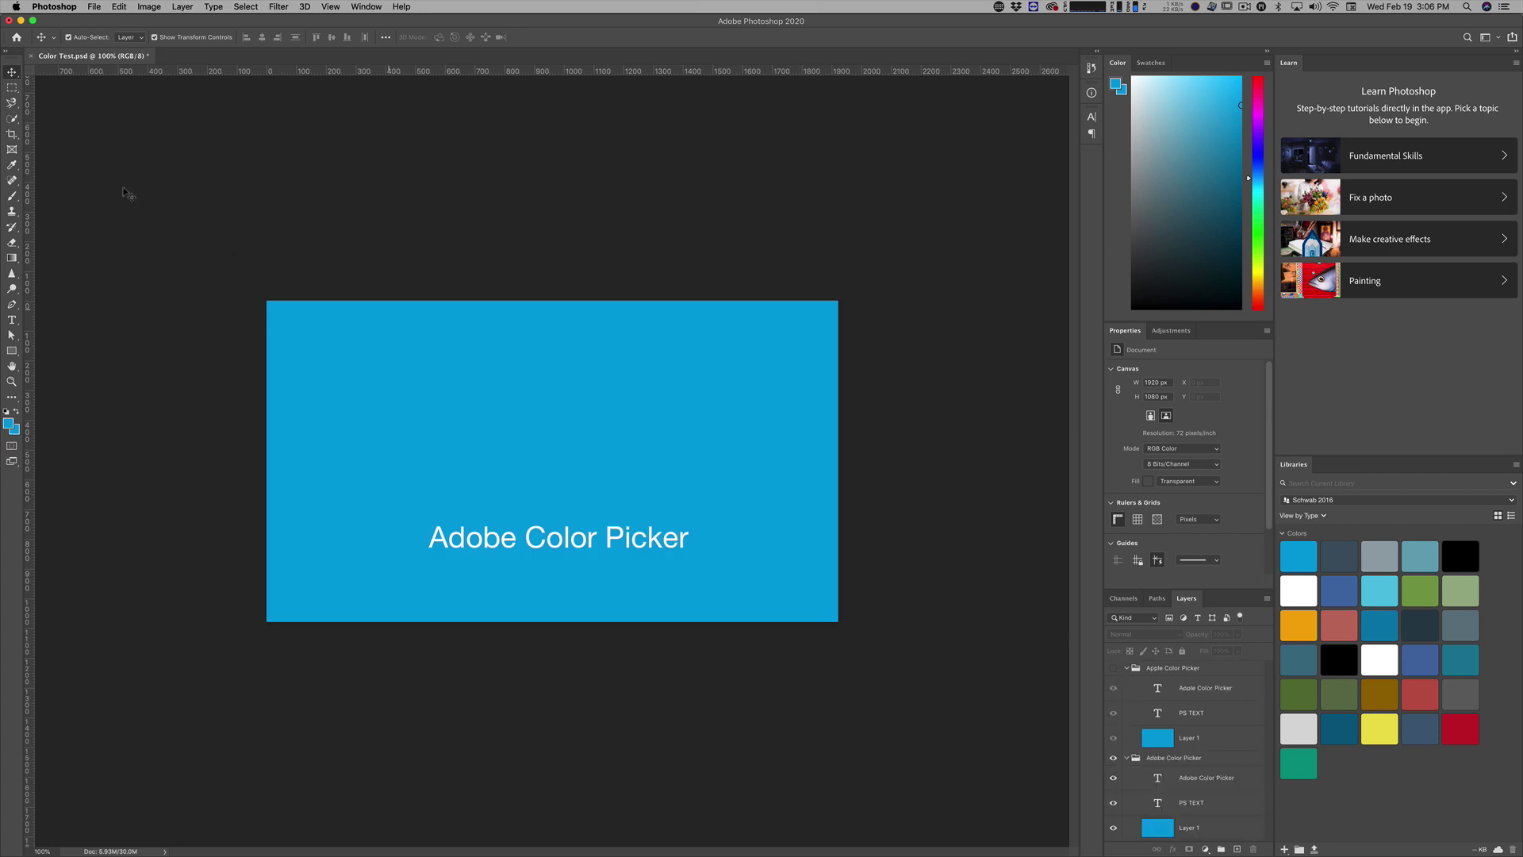
left_click(55, 7)
mouse_move(65, 44)
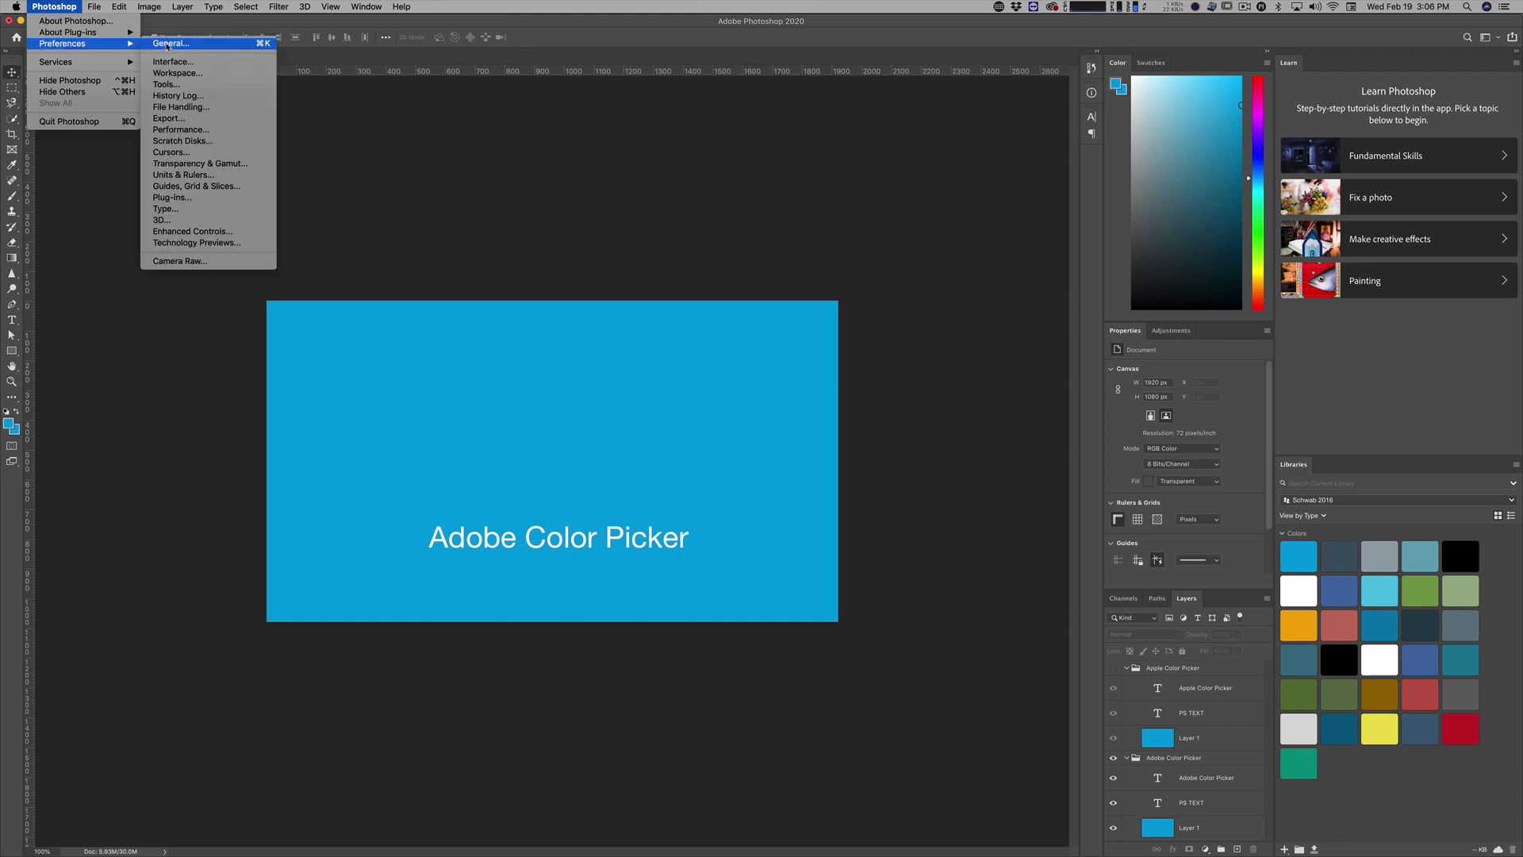
left_click(168, 44)
left_click(364, 177)
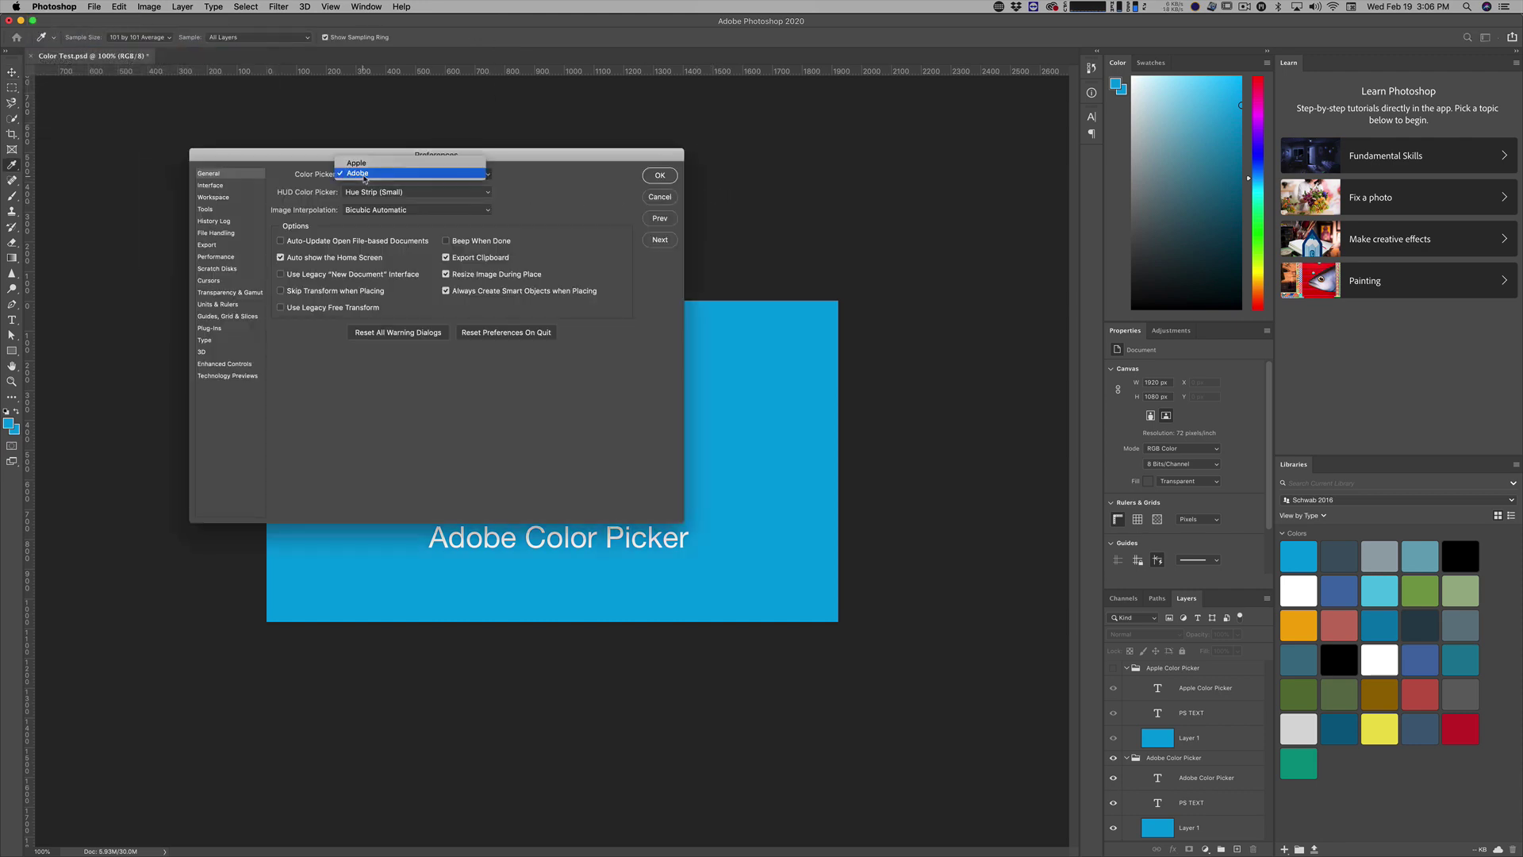
left_click(368, 164)
left_click(657, 178)
key("v")
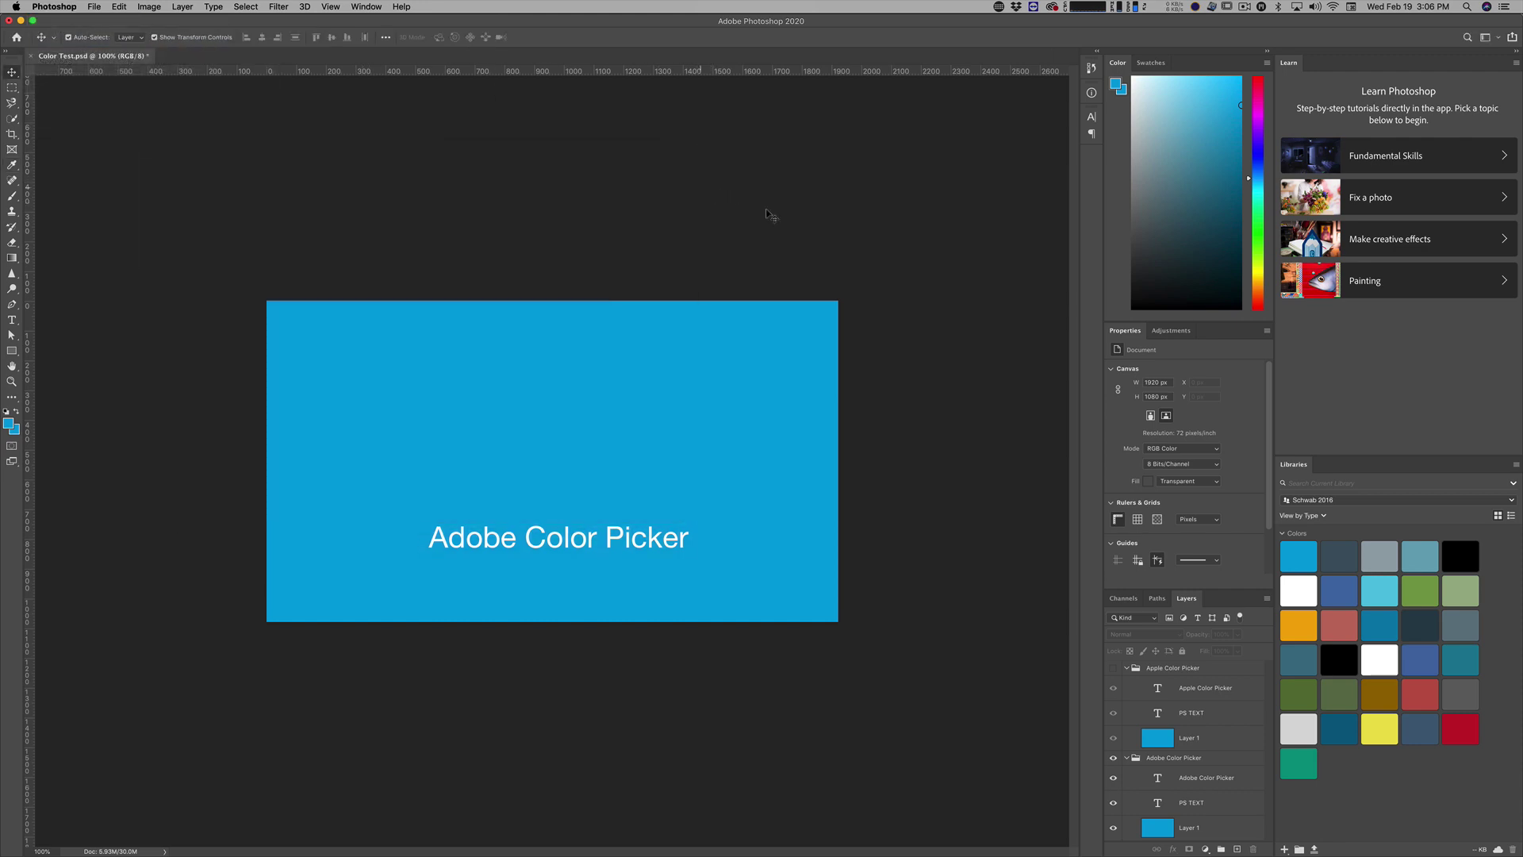
Step: Show the Apple Color Picker group and recolor its PS TEXT with a color sampled from the blue background
left_click(1113, 669)
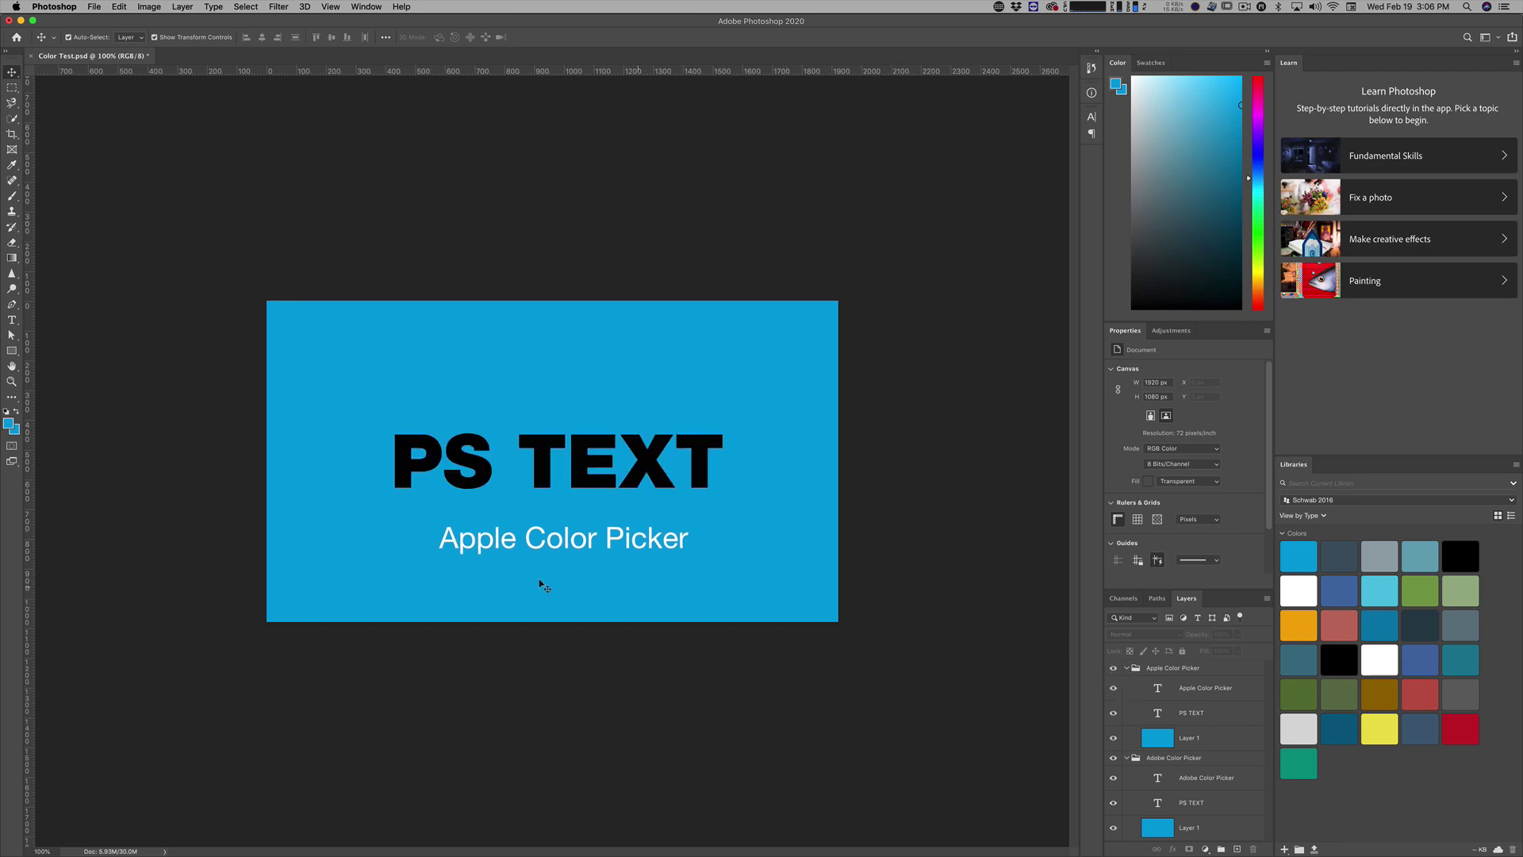
double_click(1158, 713)
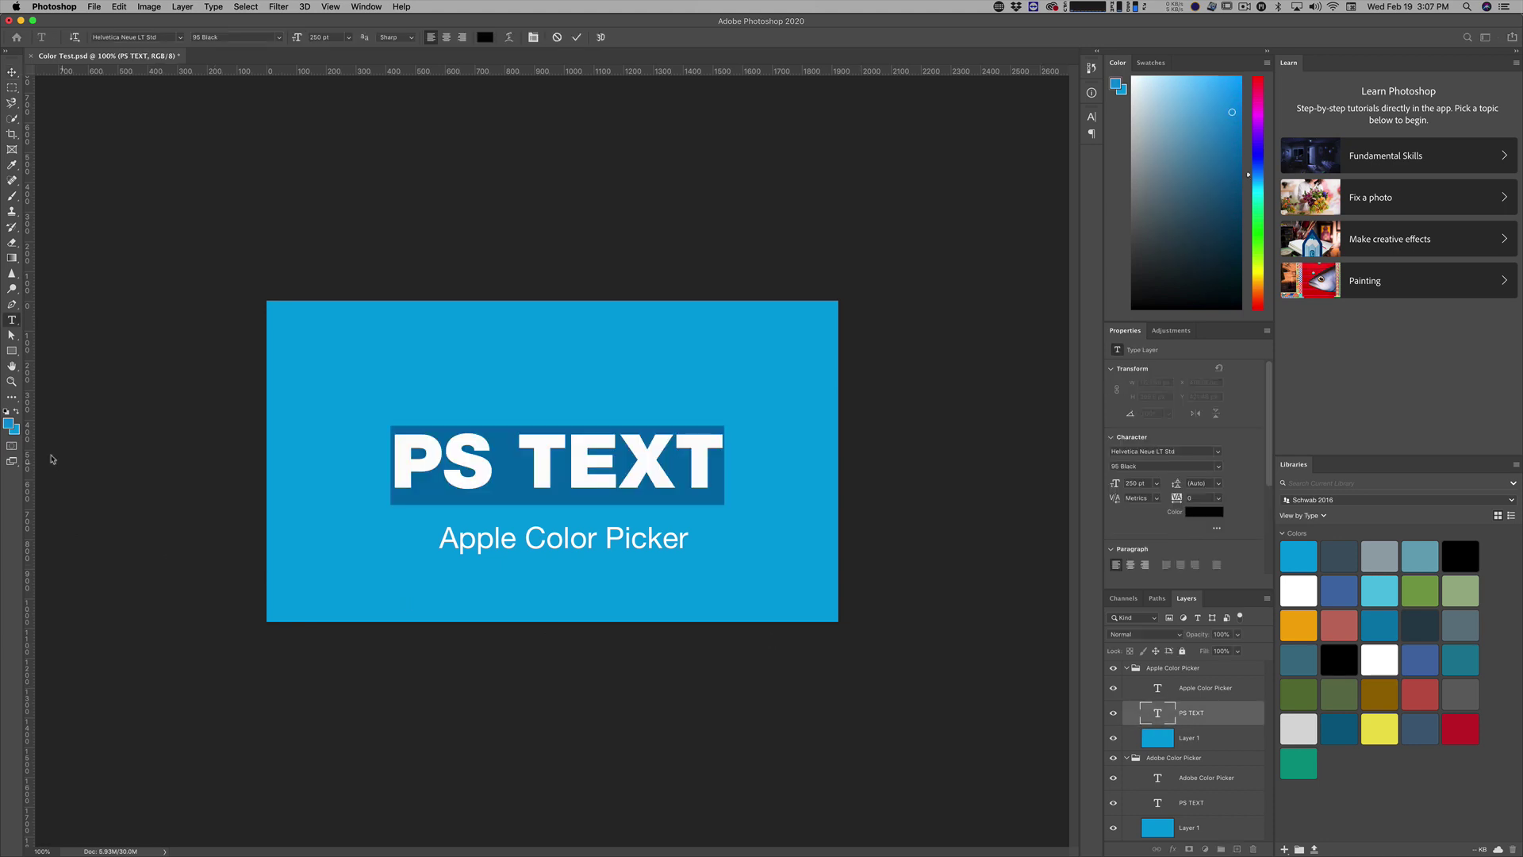
left_click(10, 426)
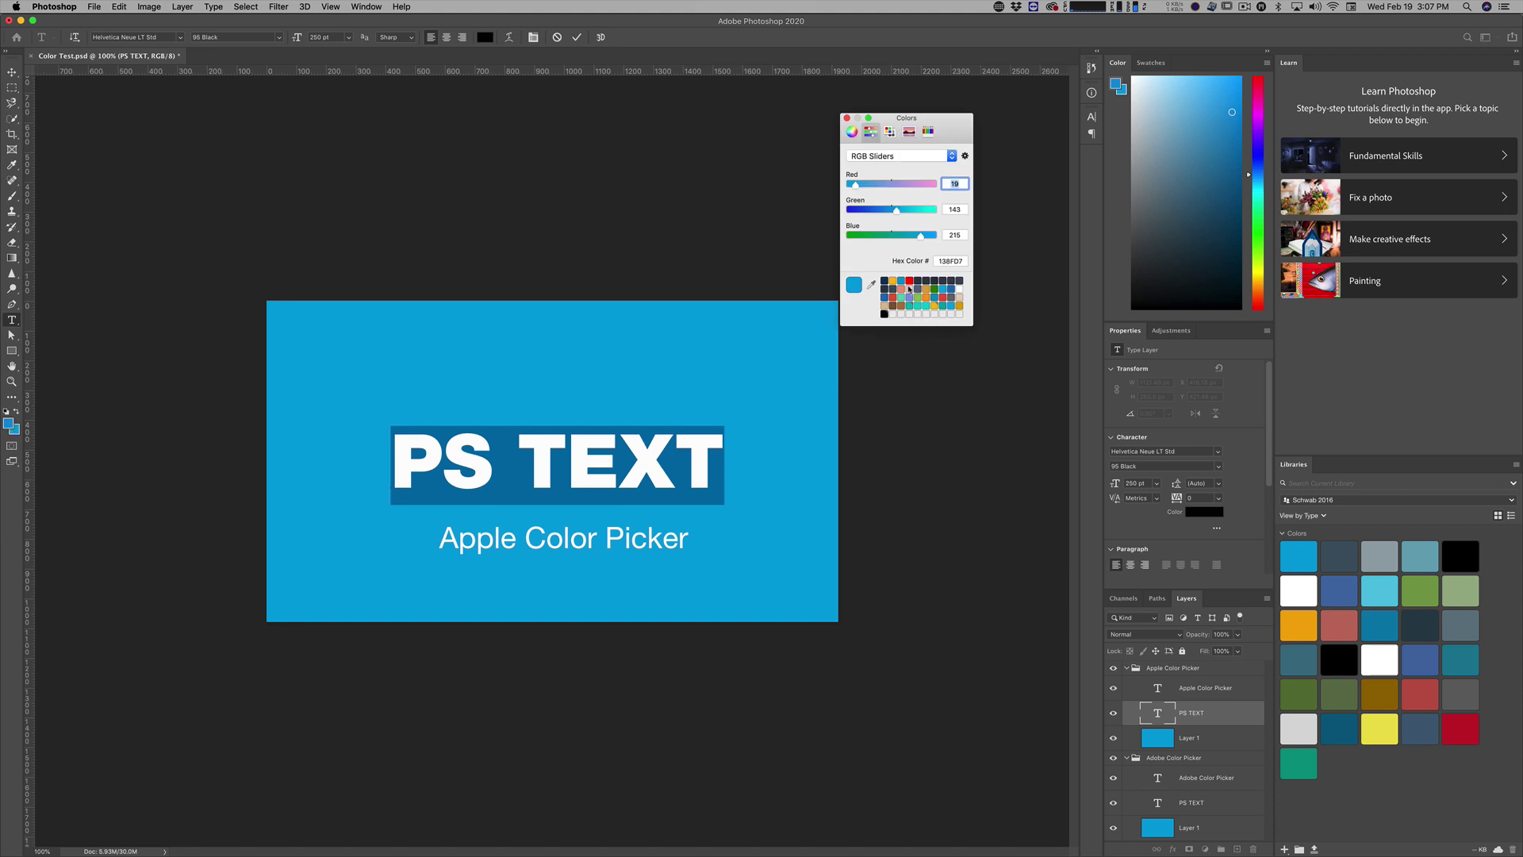
left_click(871, 285)
left_click(639, 371)
left_click(848, 119)
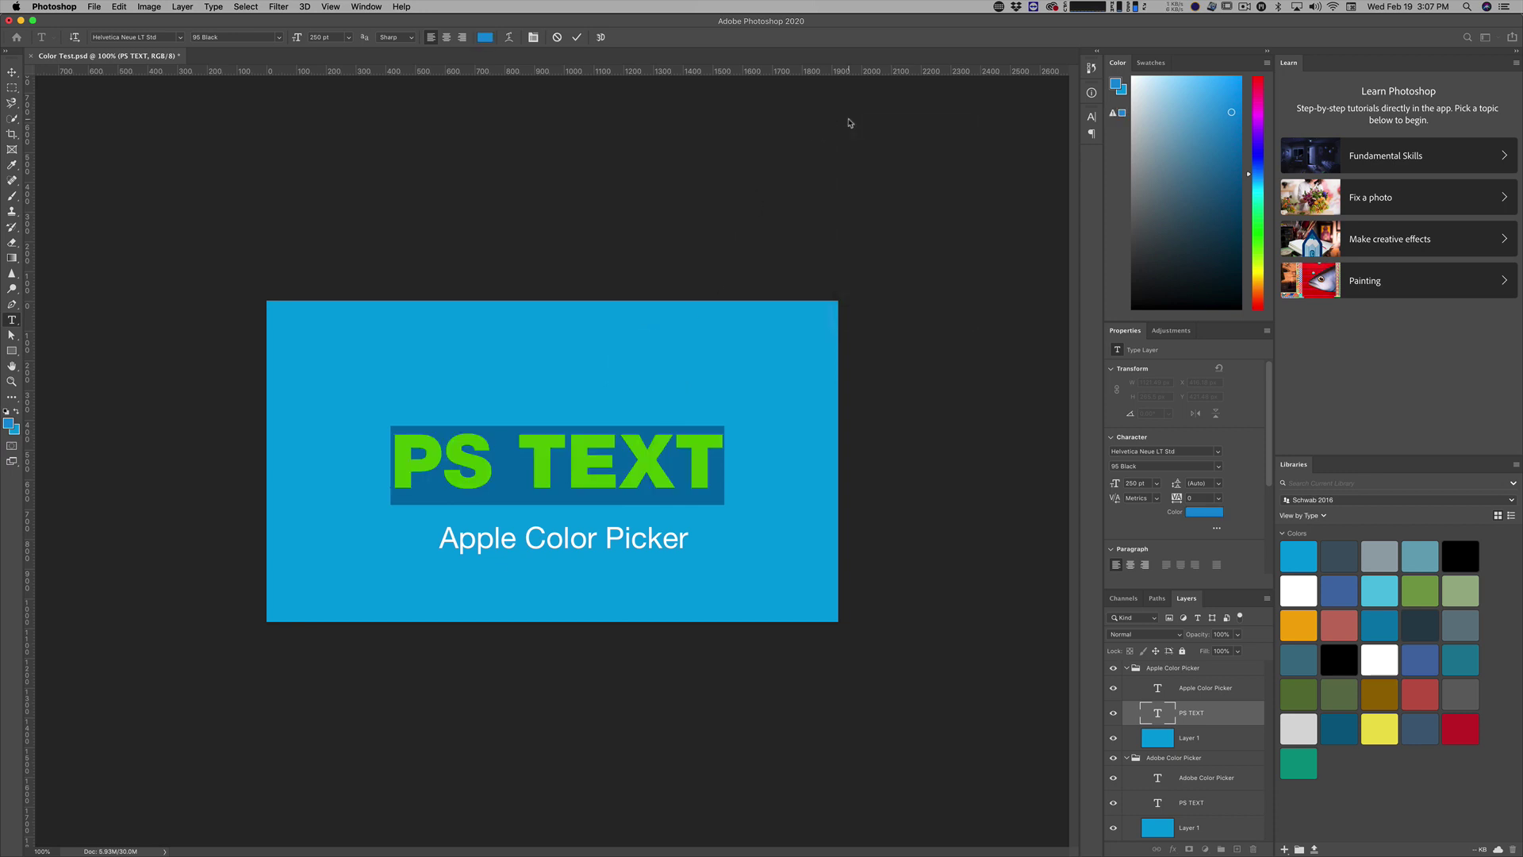
key("Escape")
key("v")
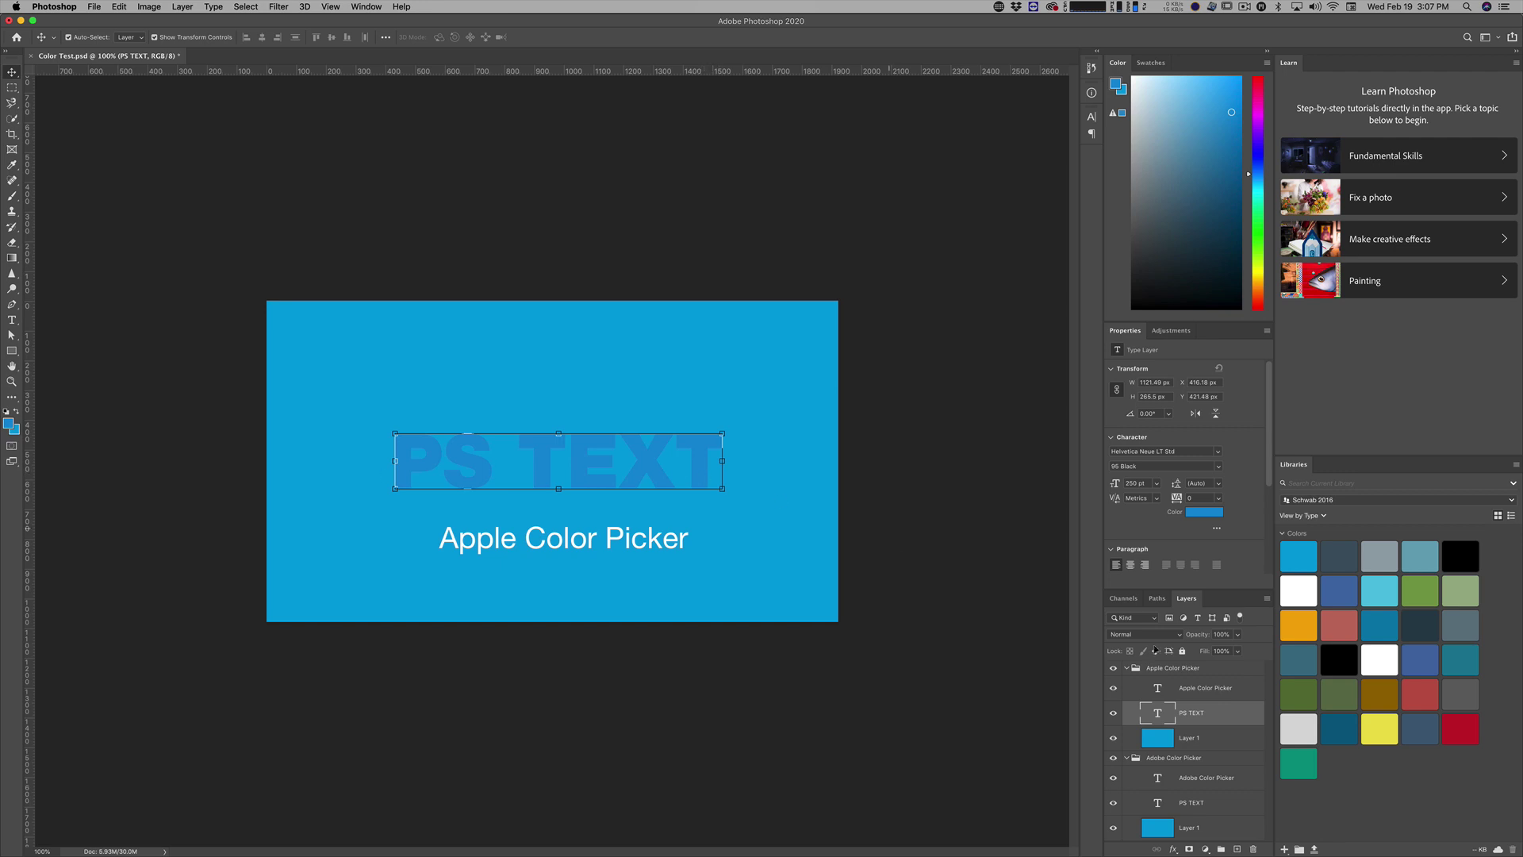
Step: Toggle the Apple Color Picker group's visibility to compare it with the Adobe version, leaving the group hidden
left_click(1114, 669)
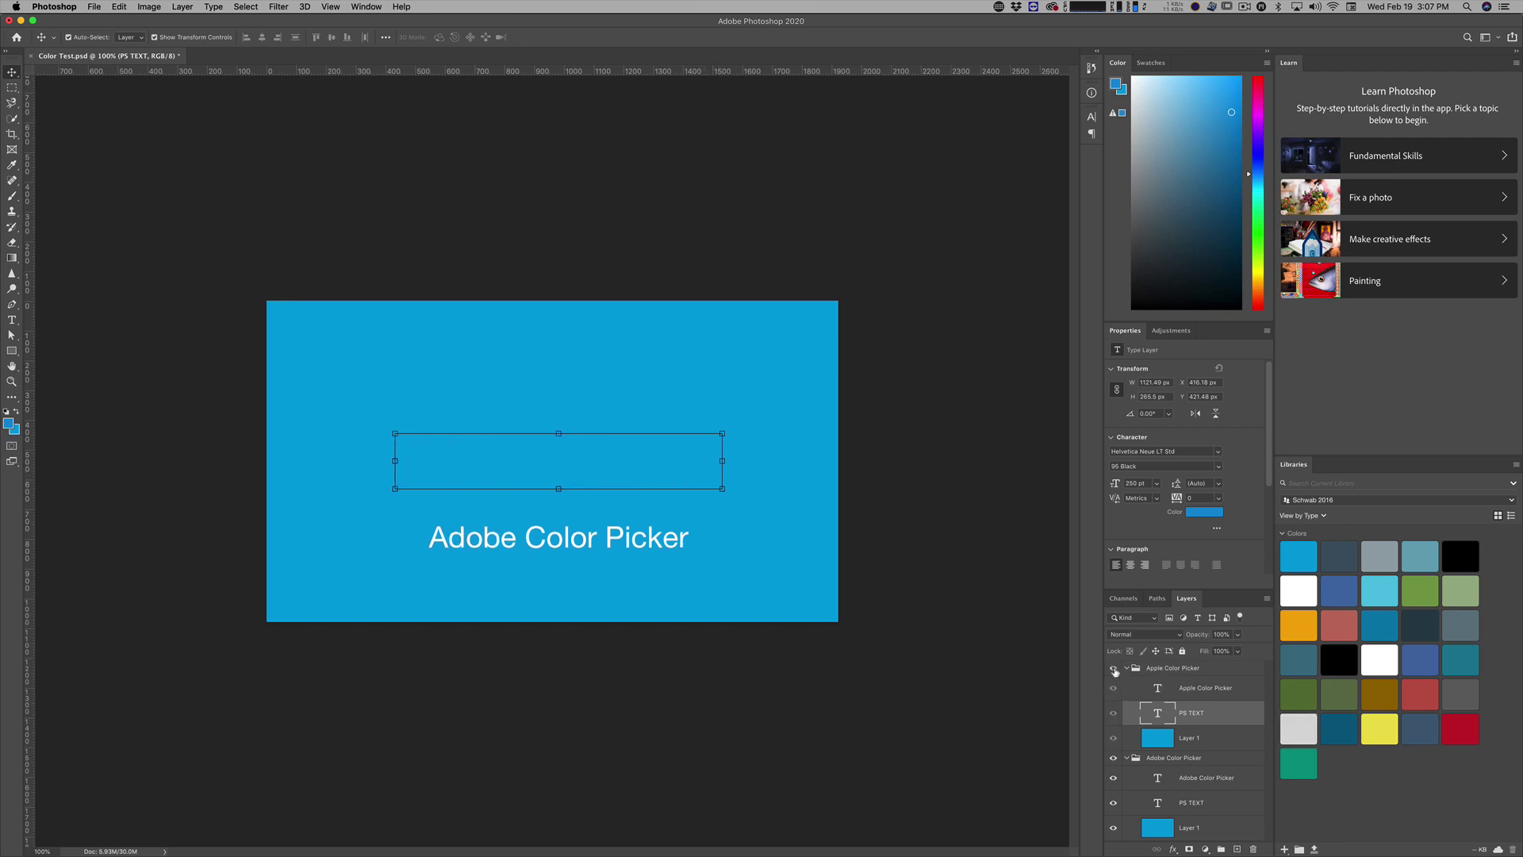
left_click(1114, 669)
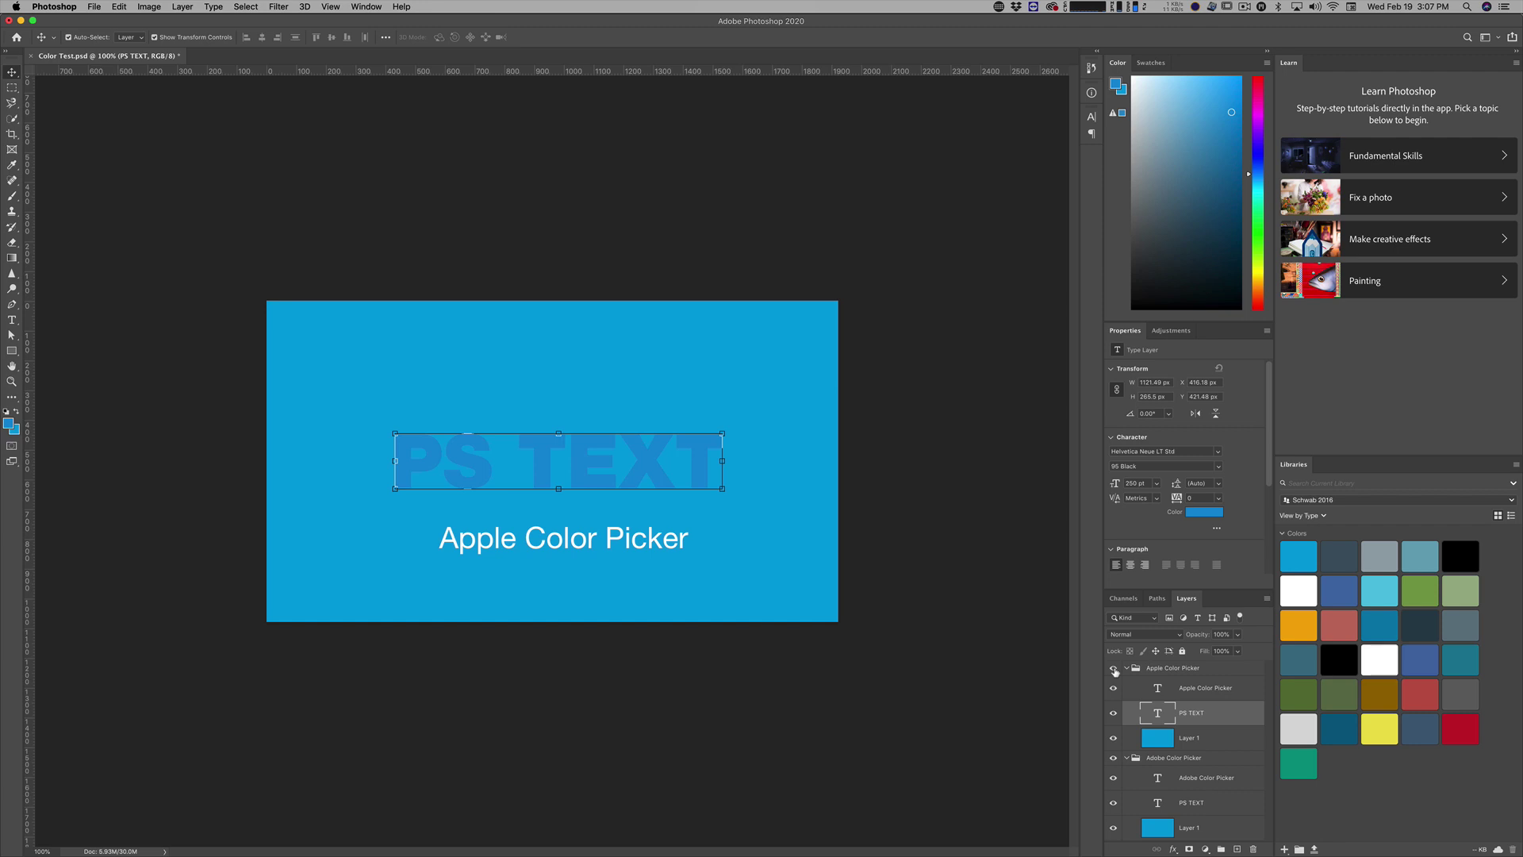
left_click(1113, 669)
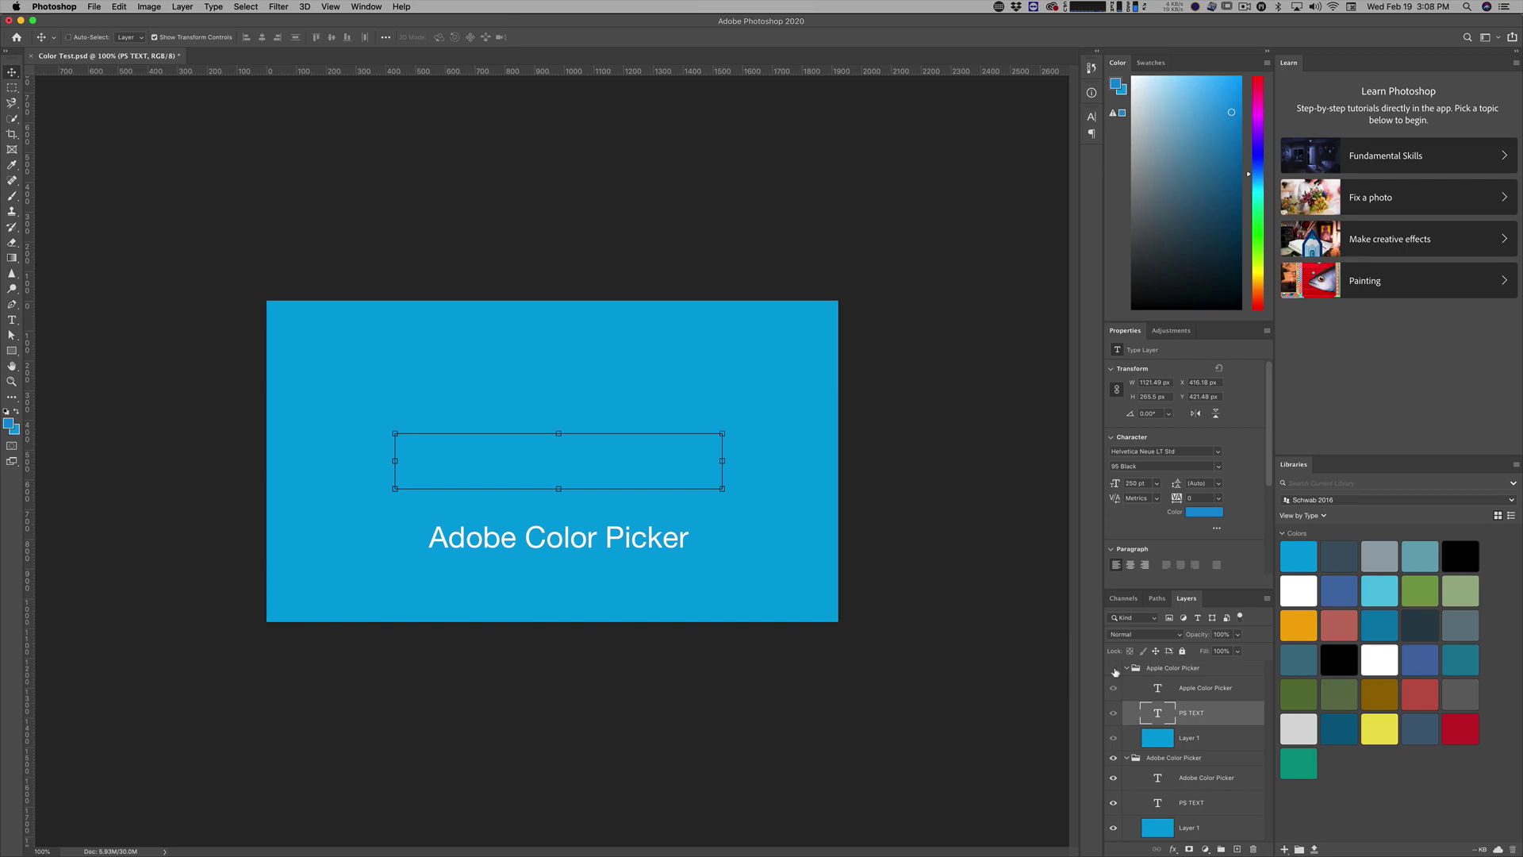
Step: Switch to Final Cut Pro and place the playhead near the middle of the FCPX TEST title in the timeline
key("super+Tab")
left_click(841, 423)
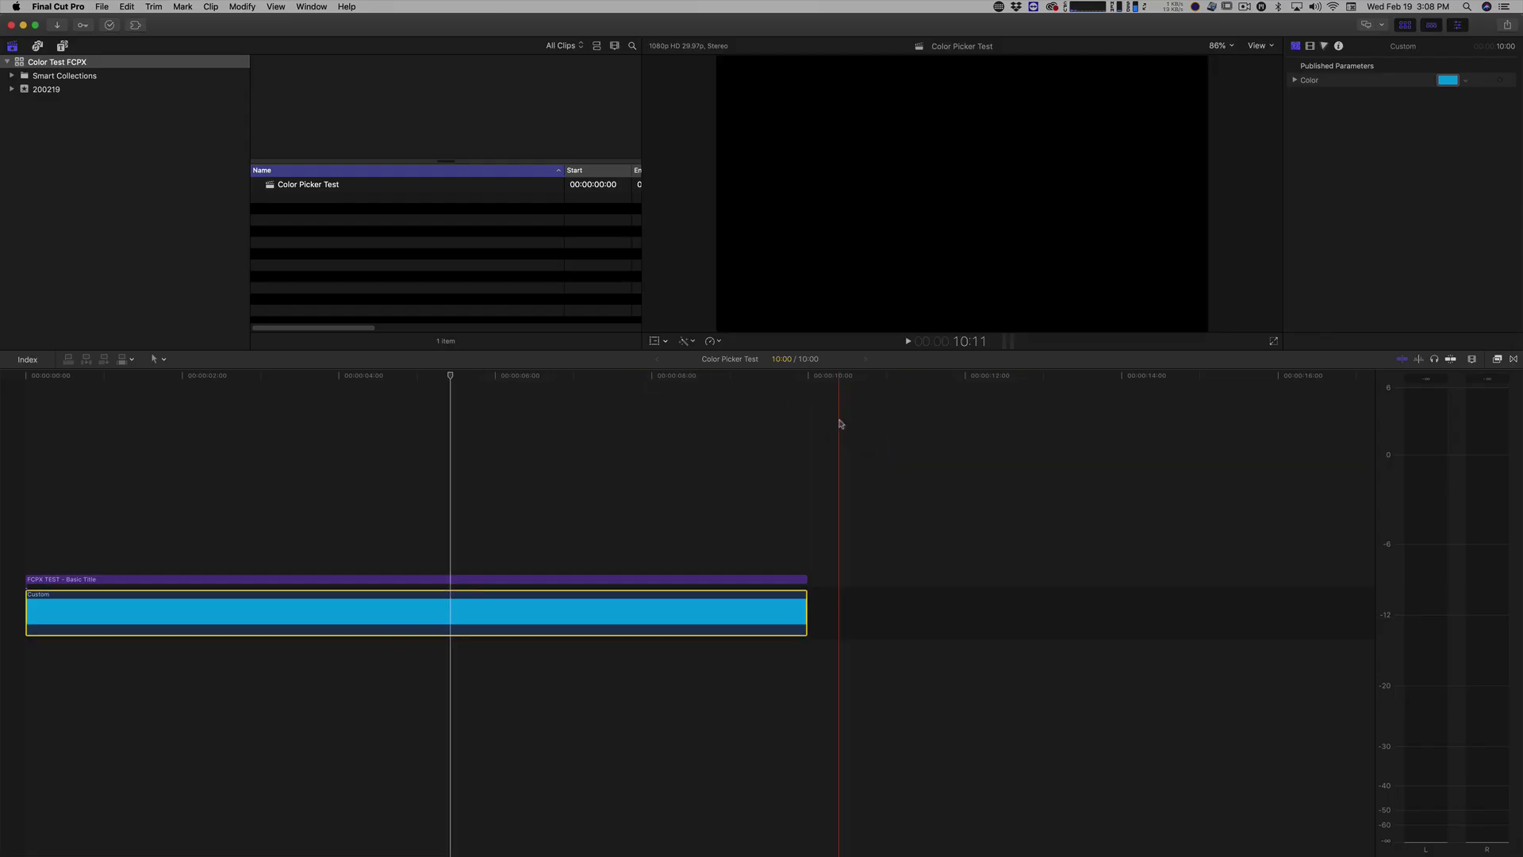
left_click(427, 411)
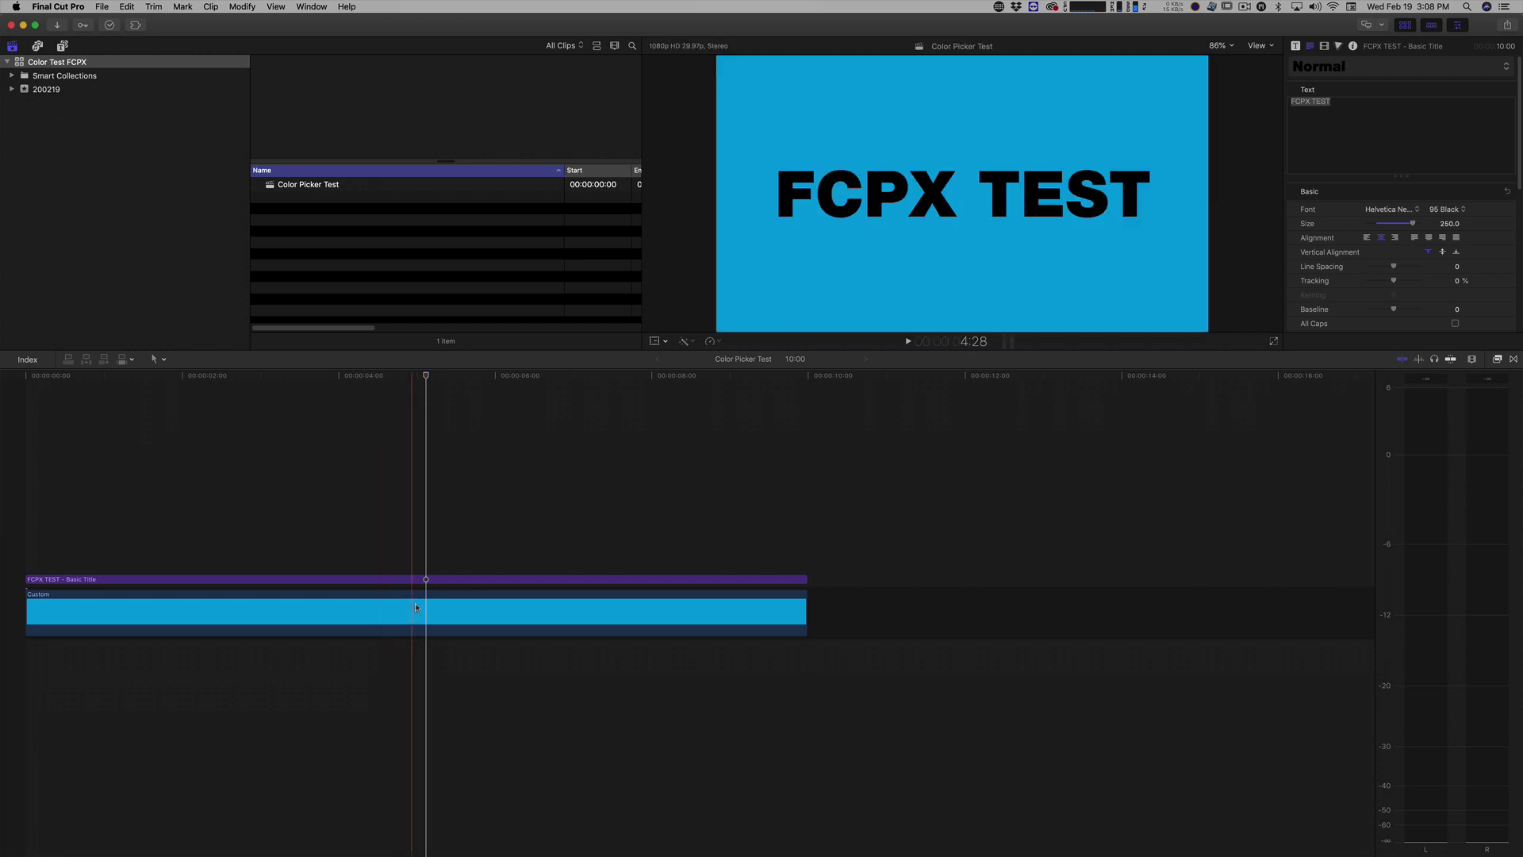
Step: Set the FCPX TEST title's face color by sampling the blue background in the viewer
left_click(418, 585)
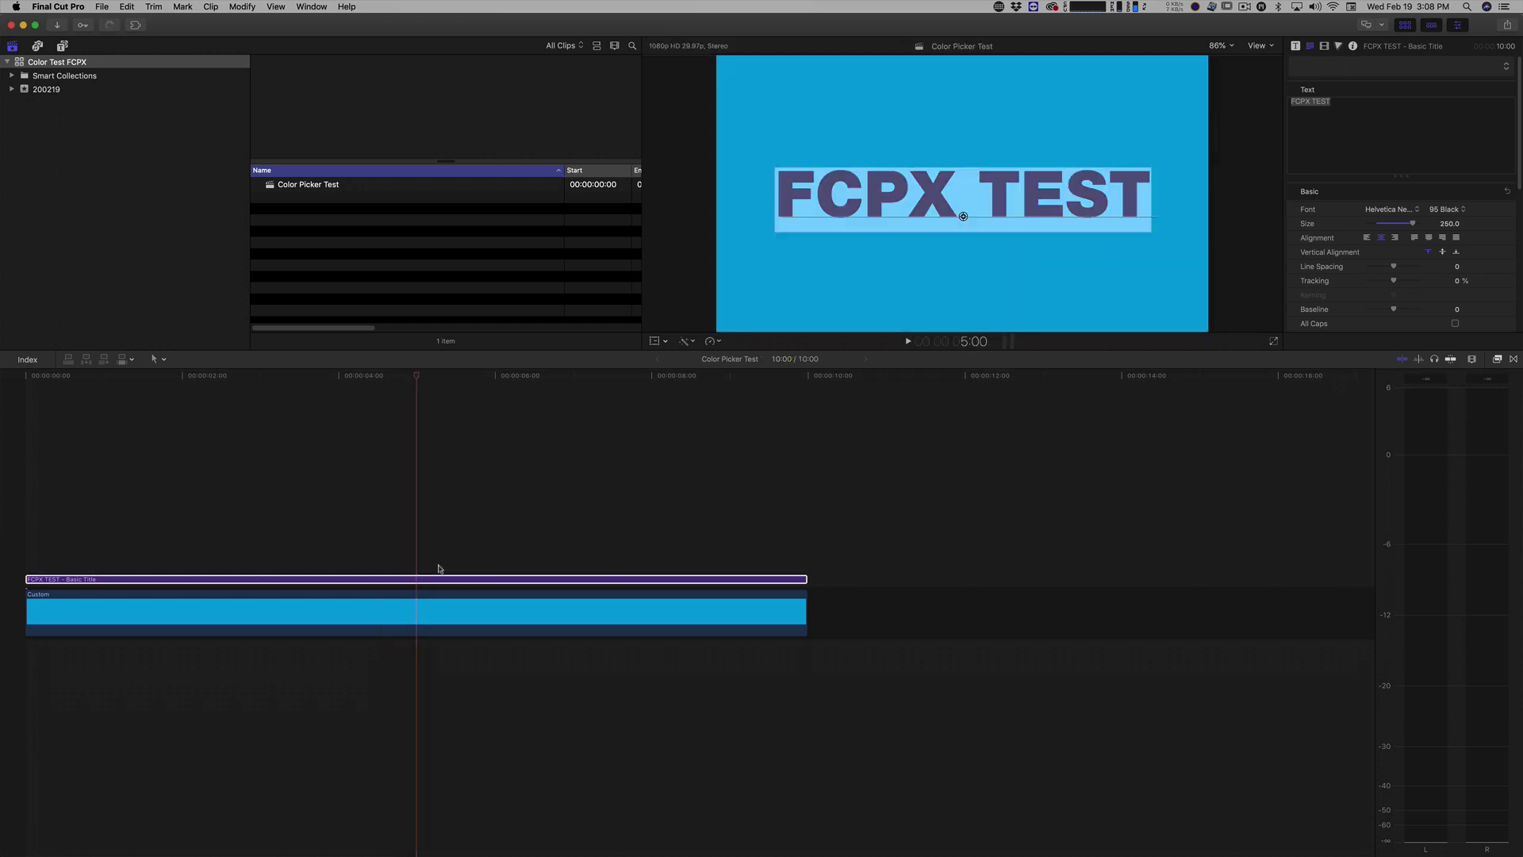
scroll(1511, 244, "down", 10)
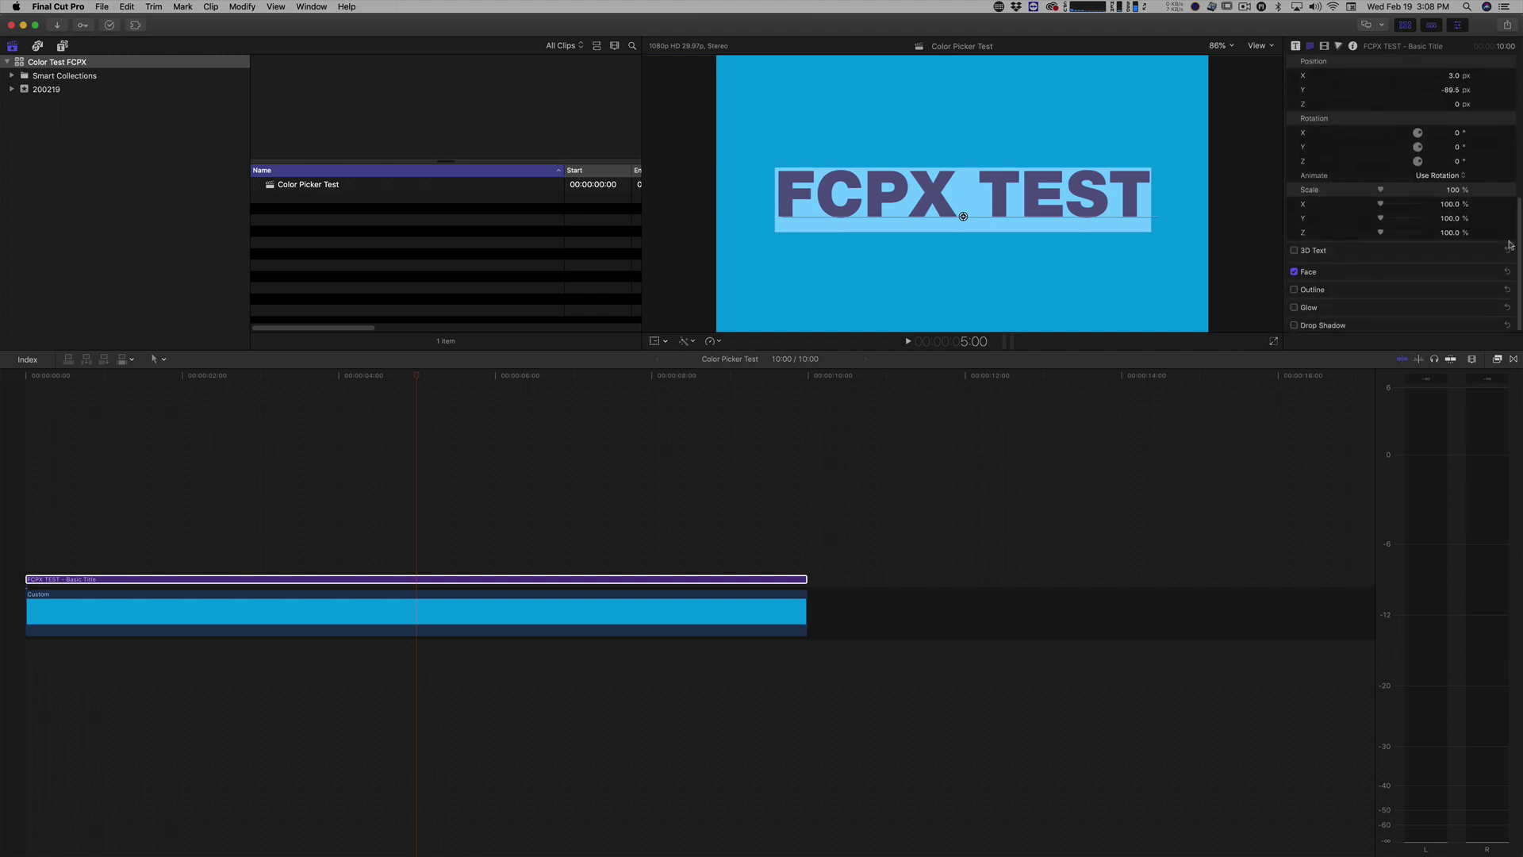
left_click(1488, 272)
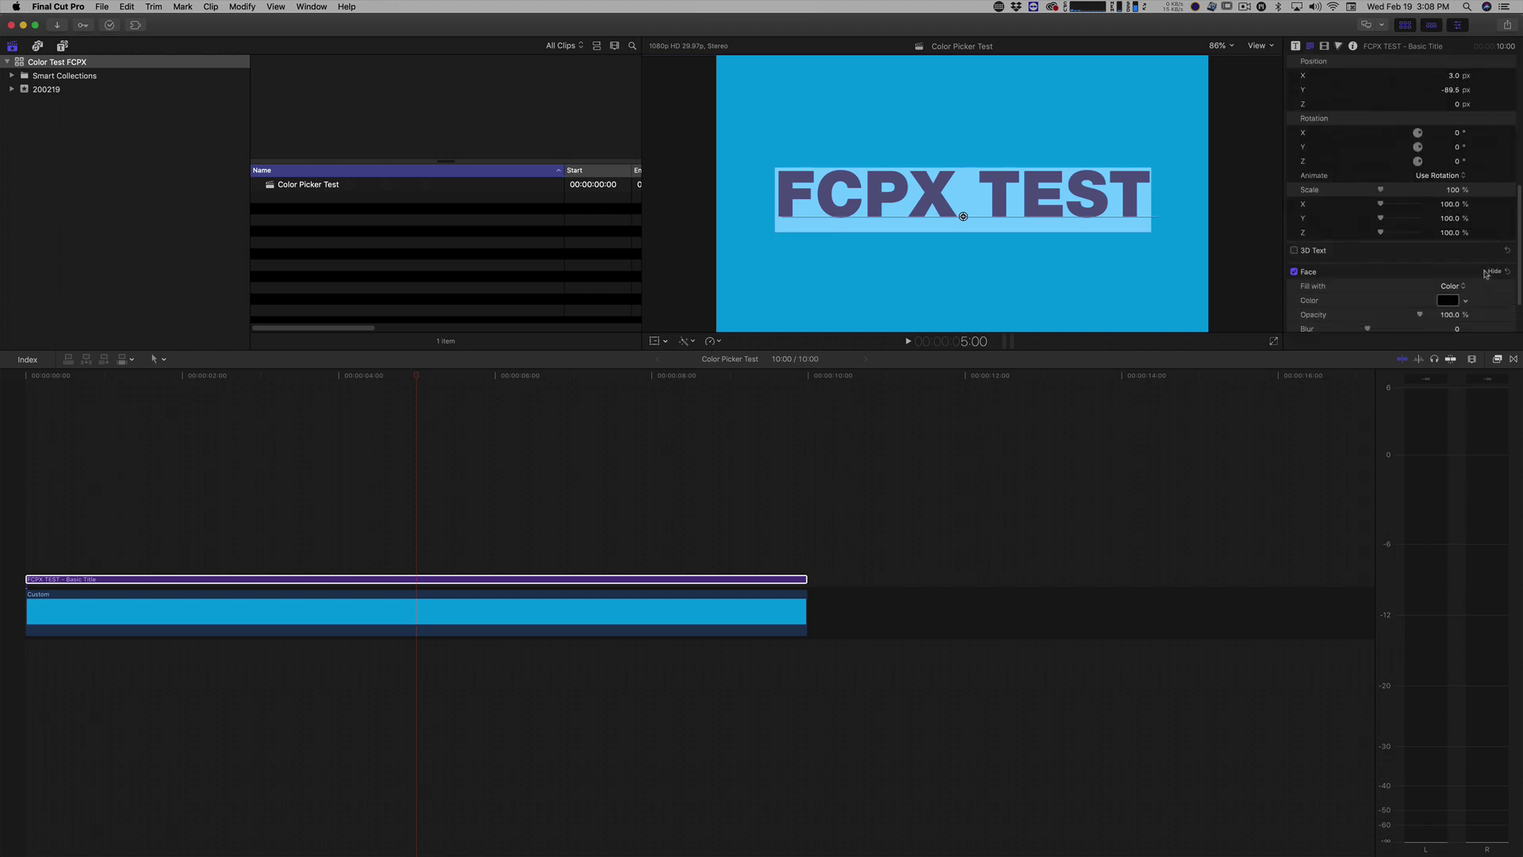
scroll(1485, 274, "down", 2)
left_click(1455, 259)
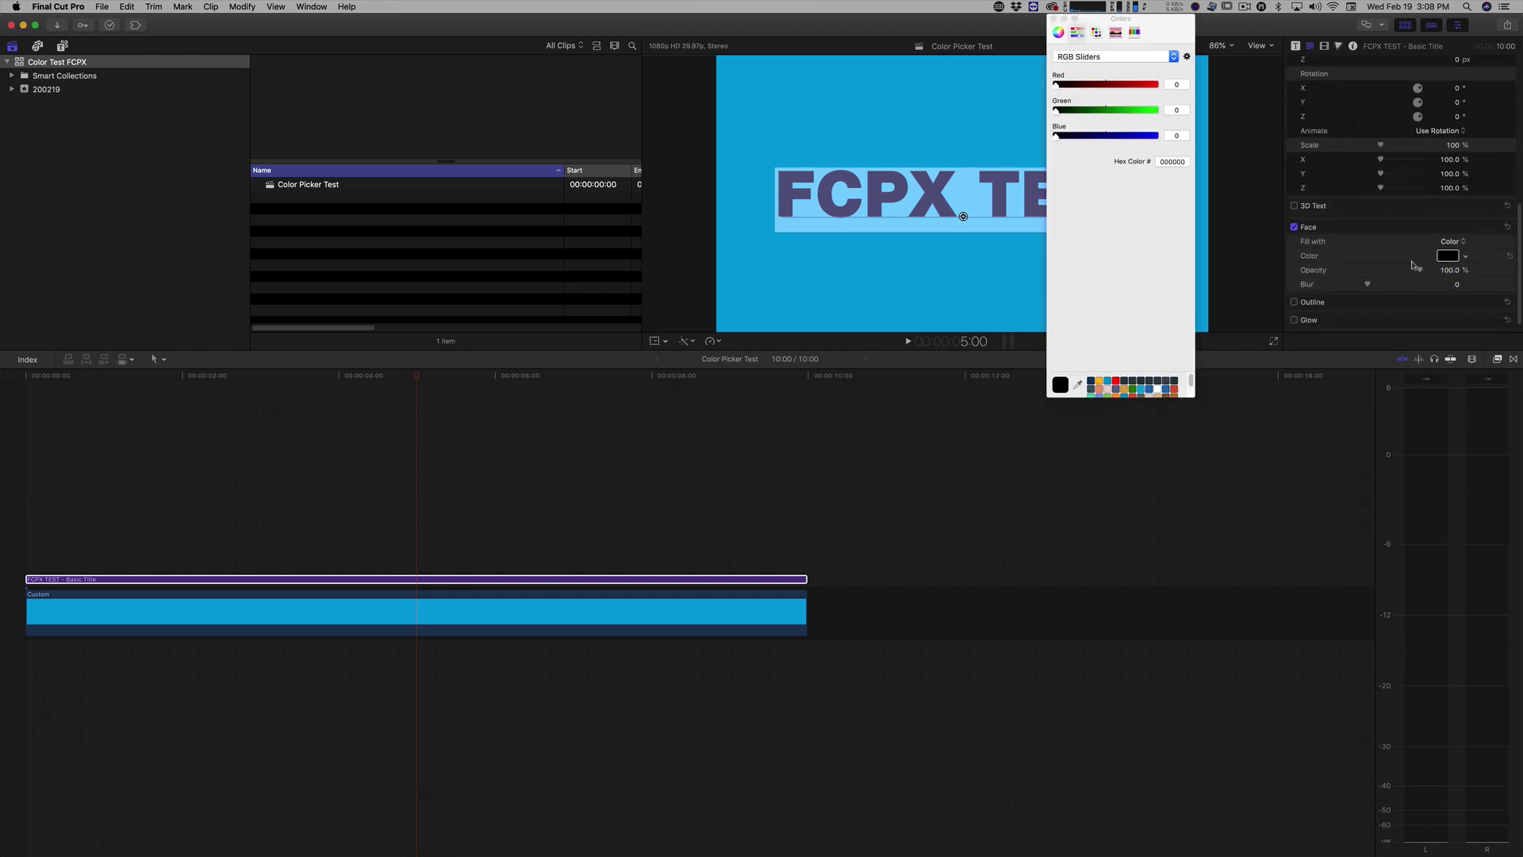
left_click(1077, 386)
left_click(893, 262)
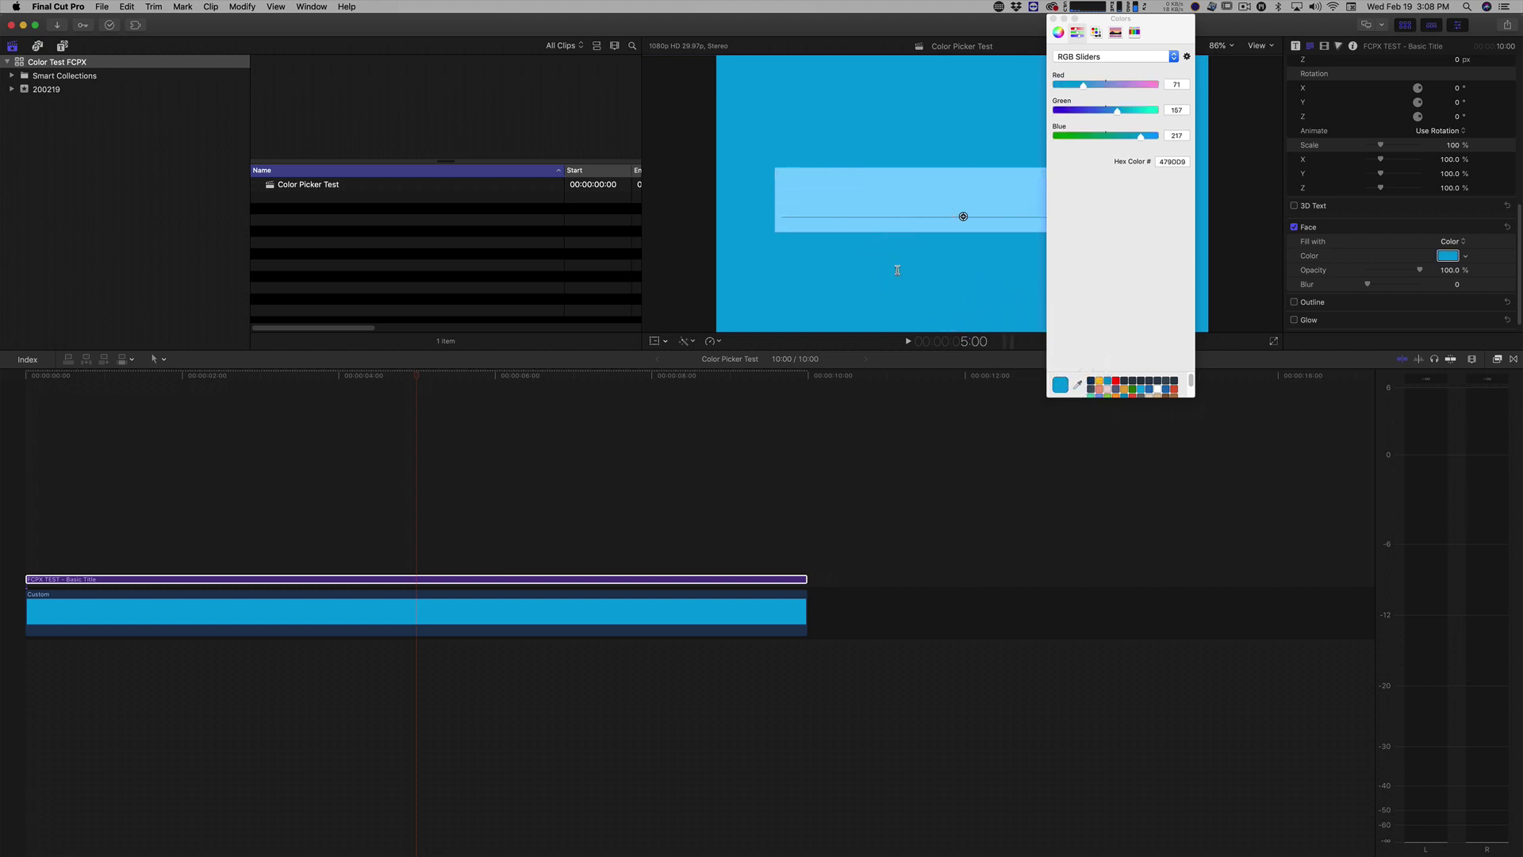
left_click(1053, 18)
left_click(1067, 407)
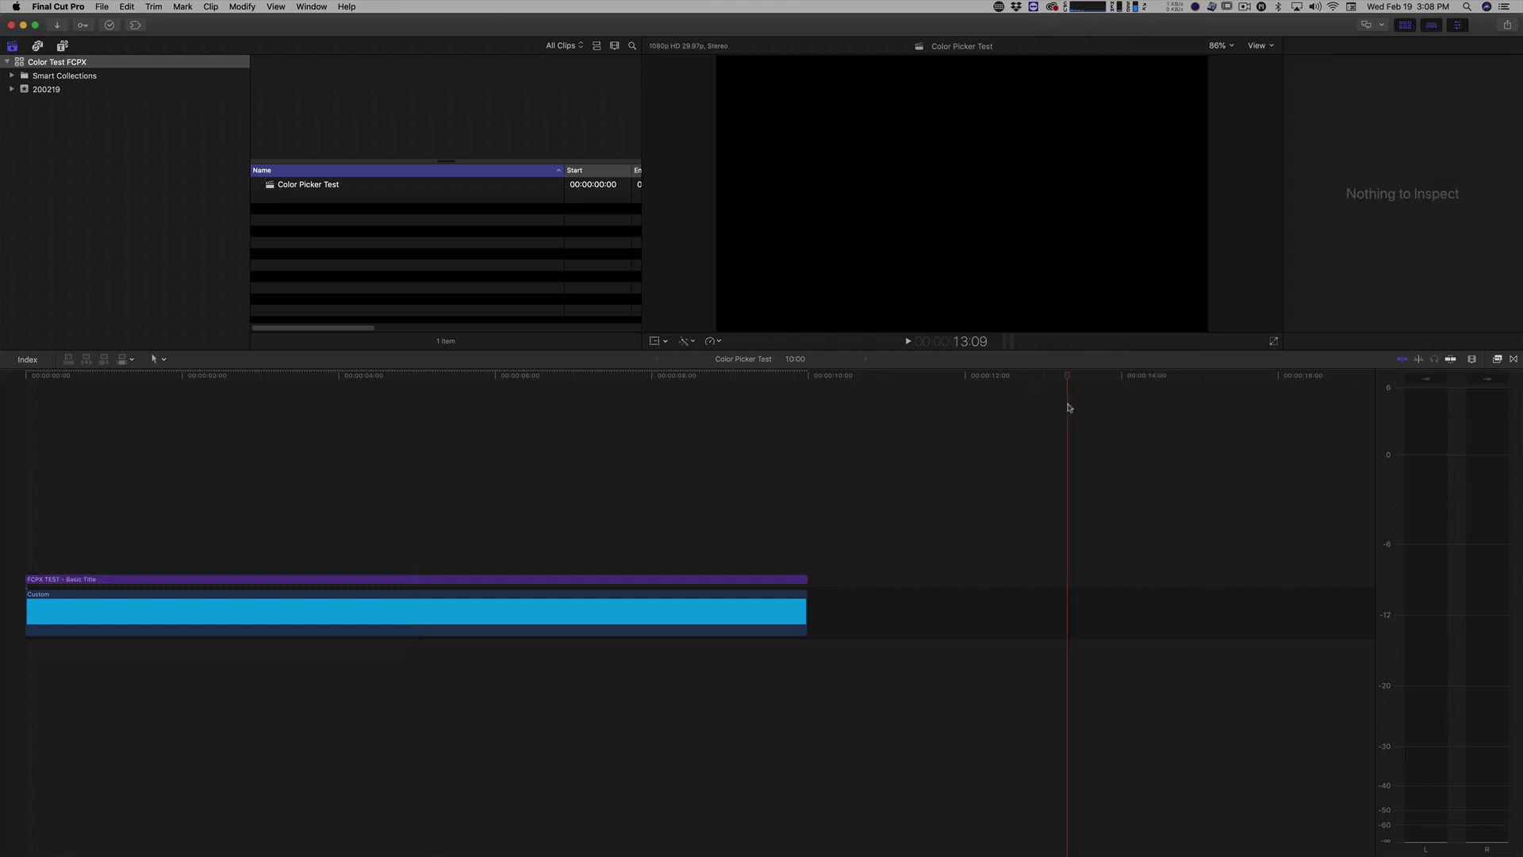
Step: Place the playhead at about 8:12 and disable and re-enable the blue Custom clip to inspect the title's color
left_click(683, 502)
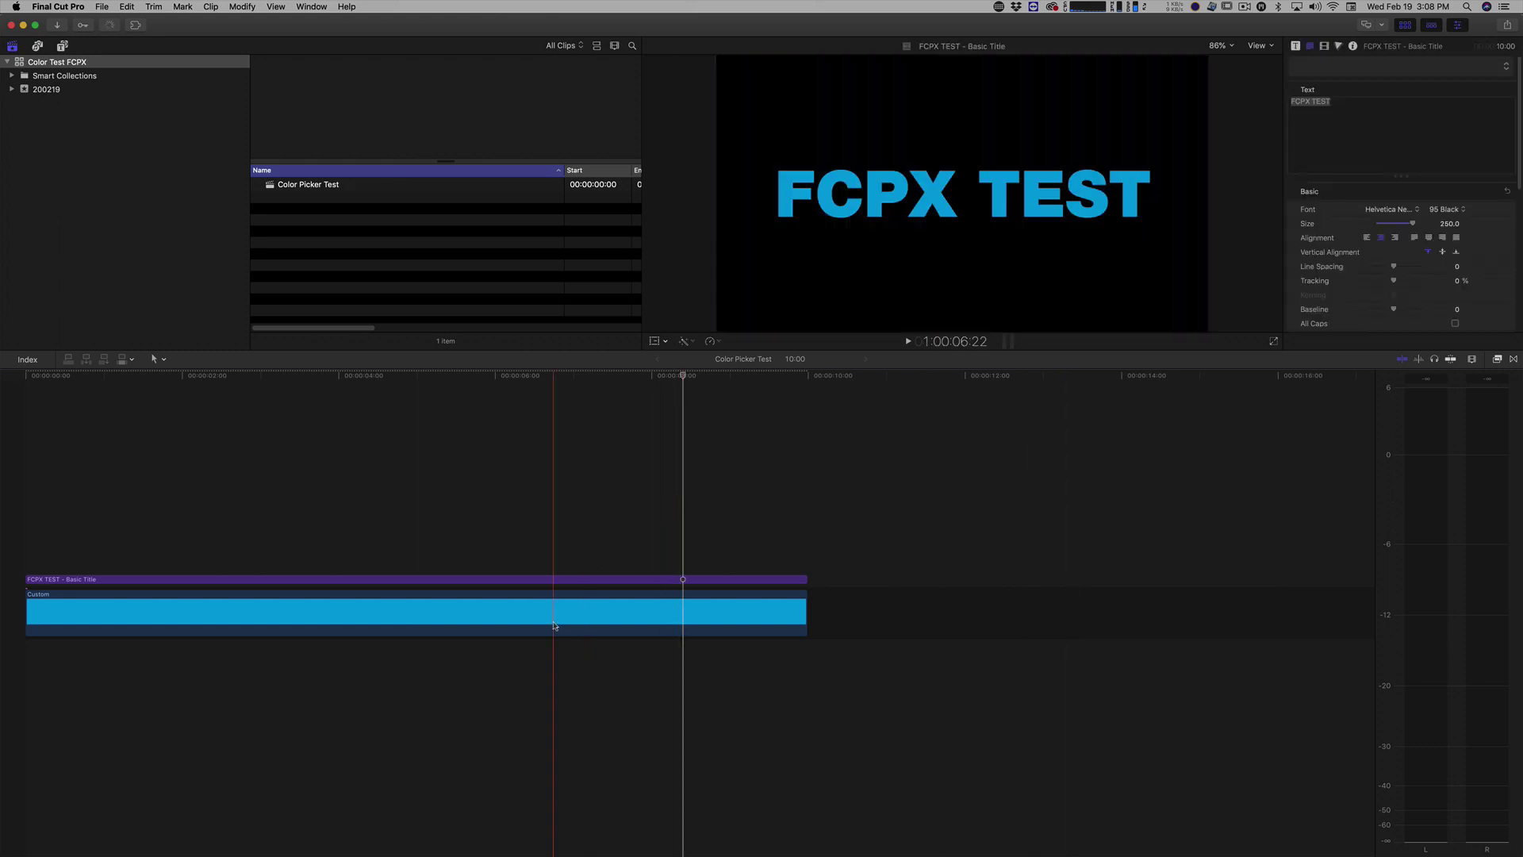
left_click(553, 622)
key("v")
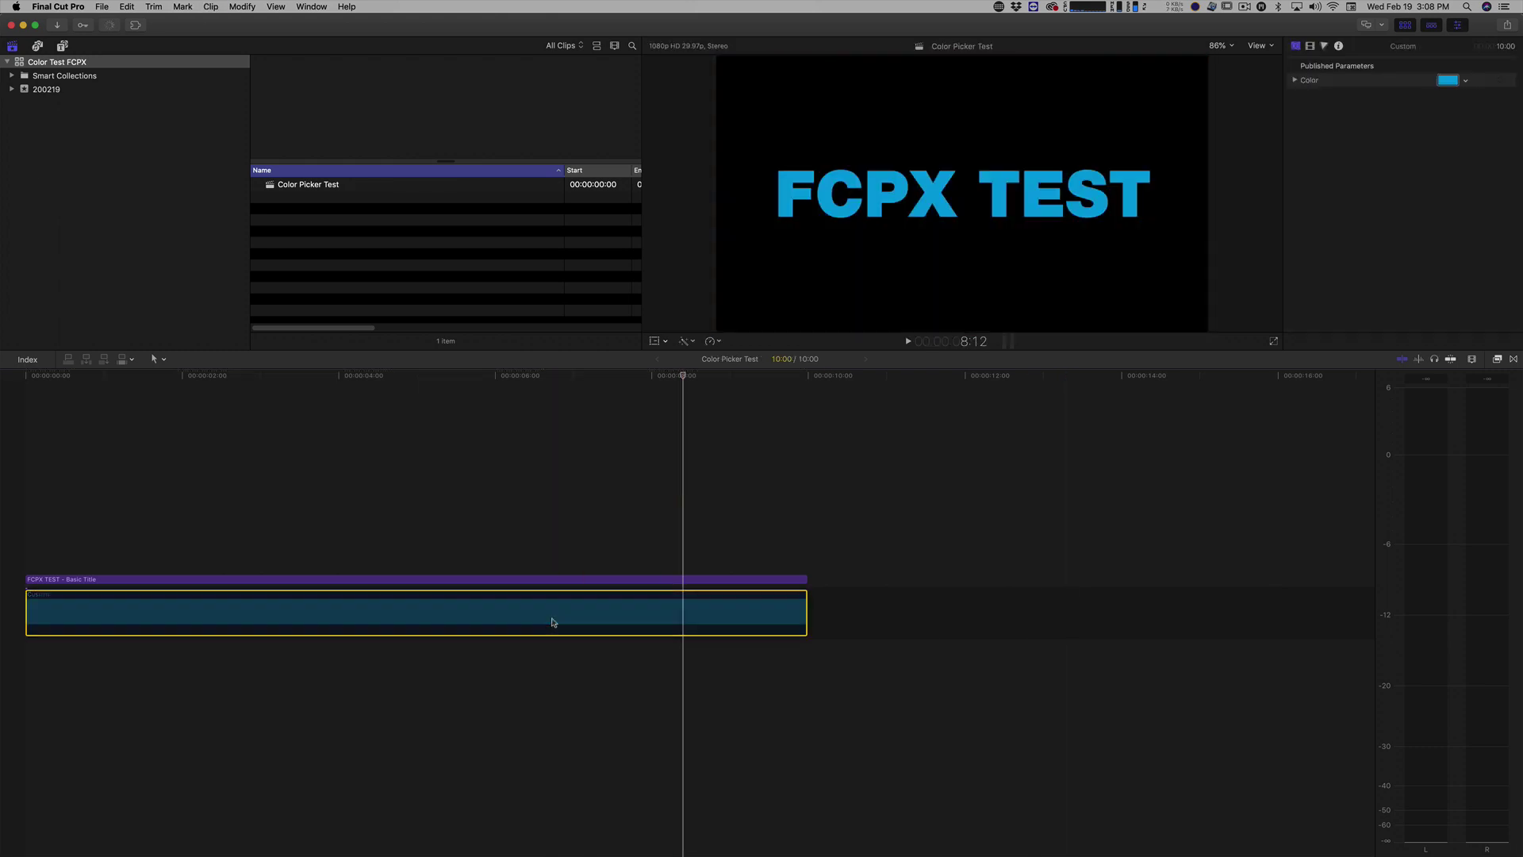
key("v")
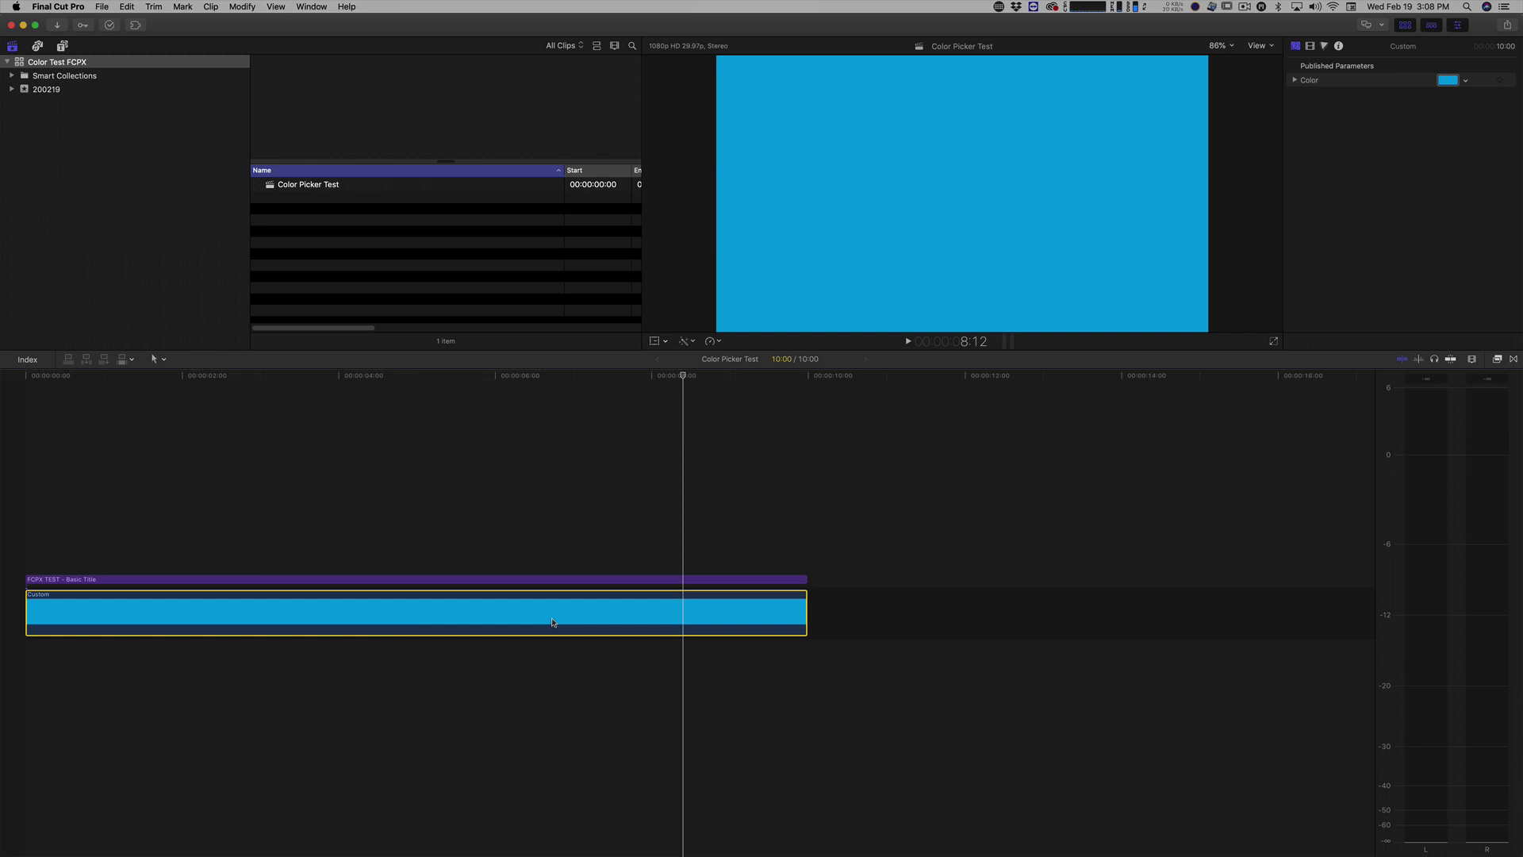
Step: Show the Apple Color Picker layer group again in Photoshop and switch to the Color Test project in After Effects
key("super+Tab")
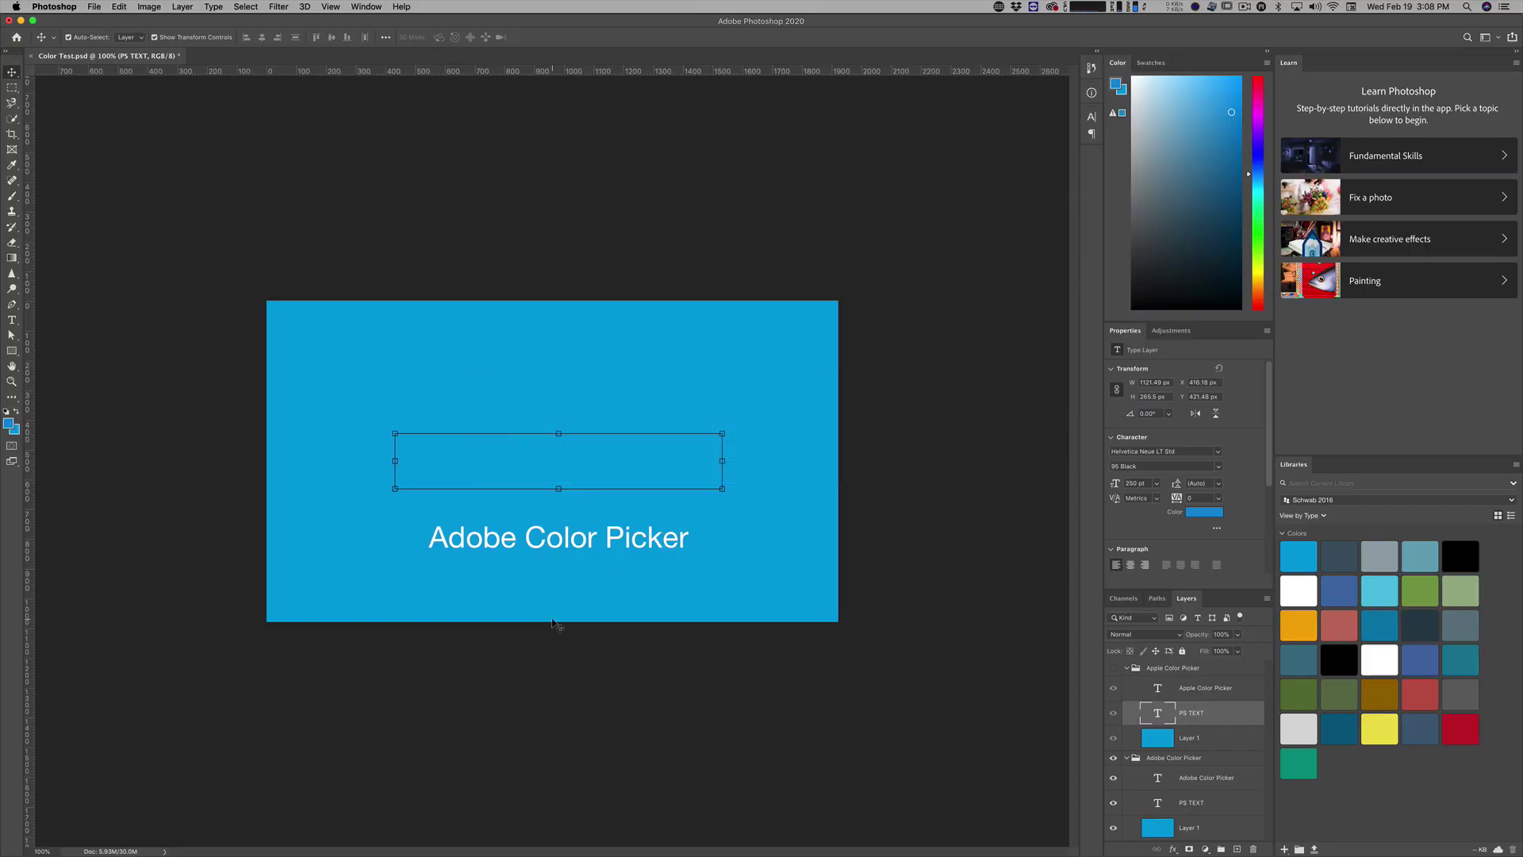
left_click(1113, 669)
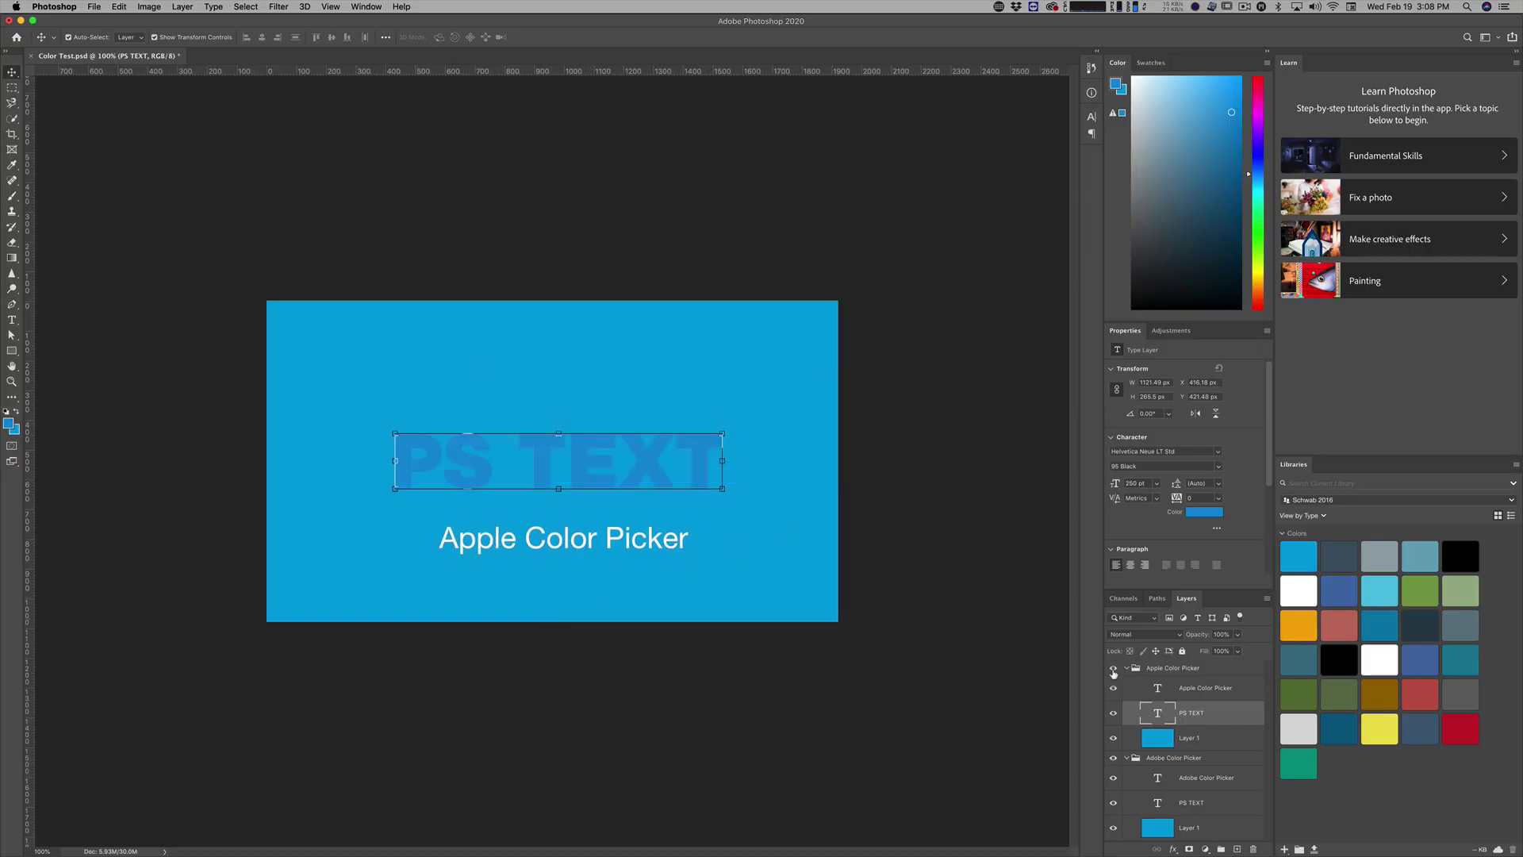
key("super+Tab")
key("super+Tab")
key("super+Tab")
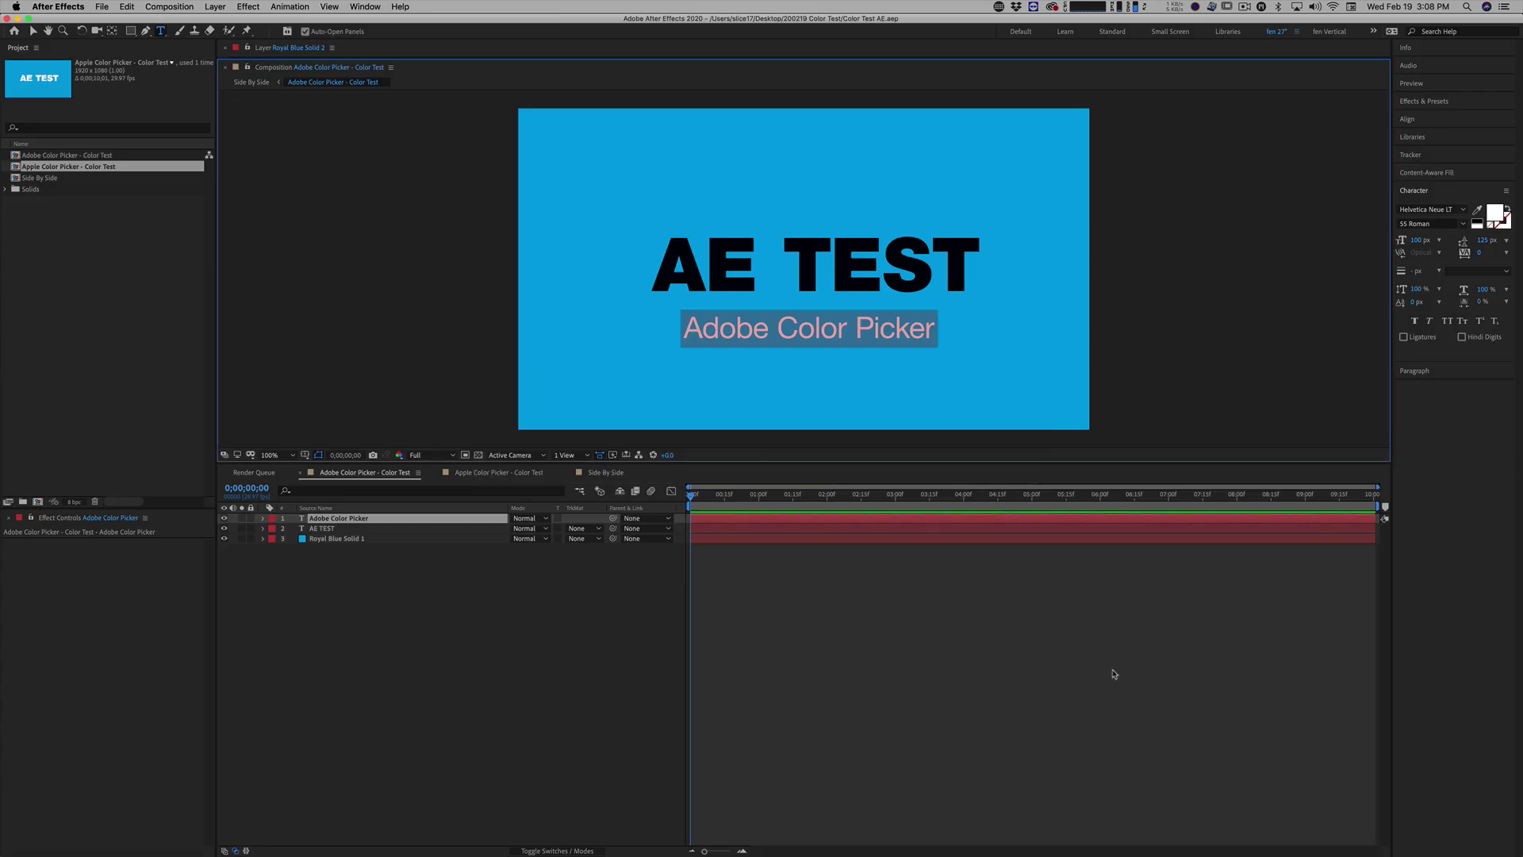
Step: Finish editing the text and review the Use System Color Picker option in the General preferences
left_click(1076, 675)
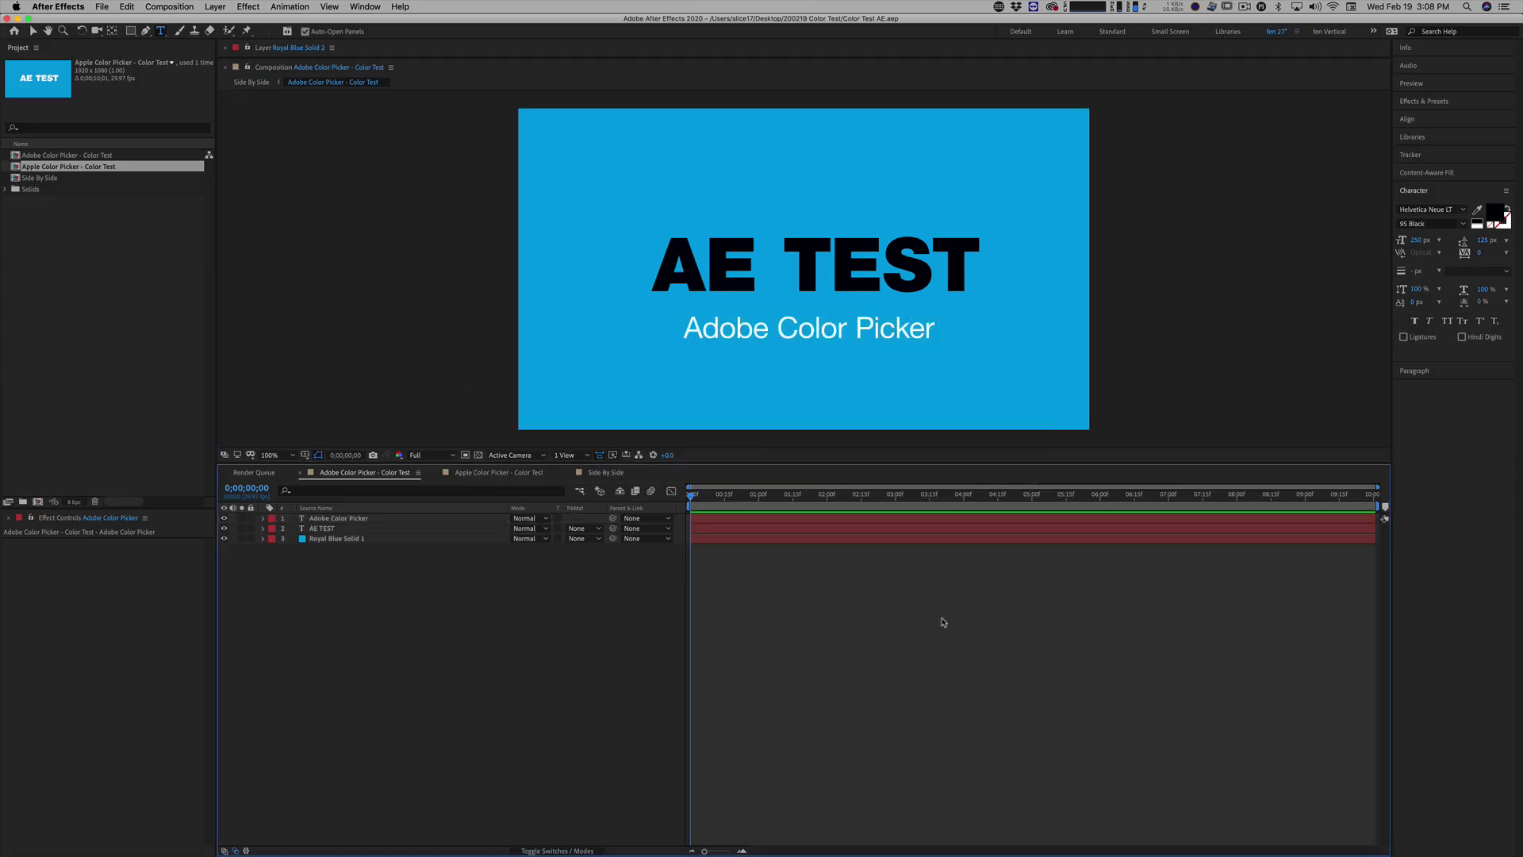
left_click(57, 6)
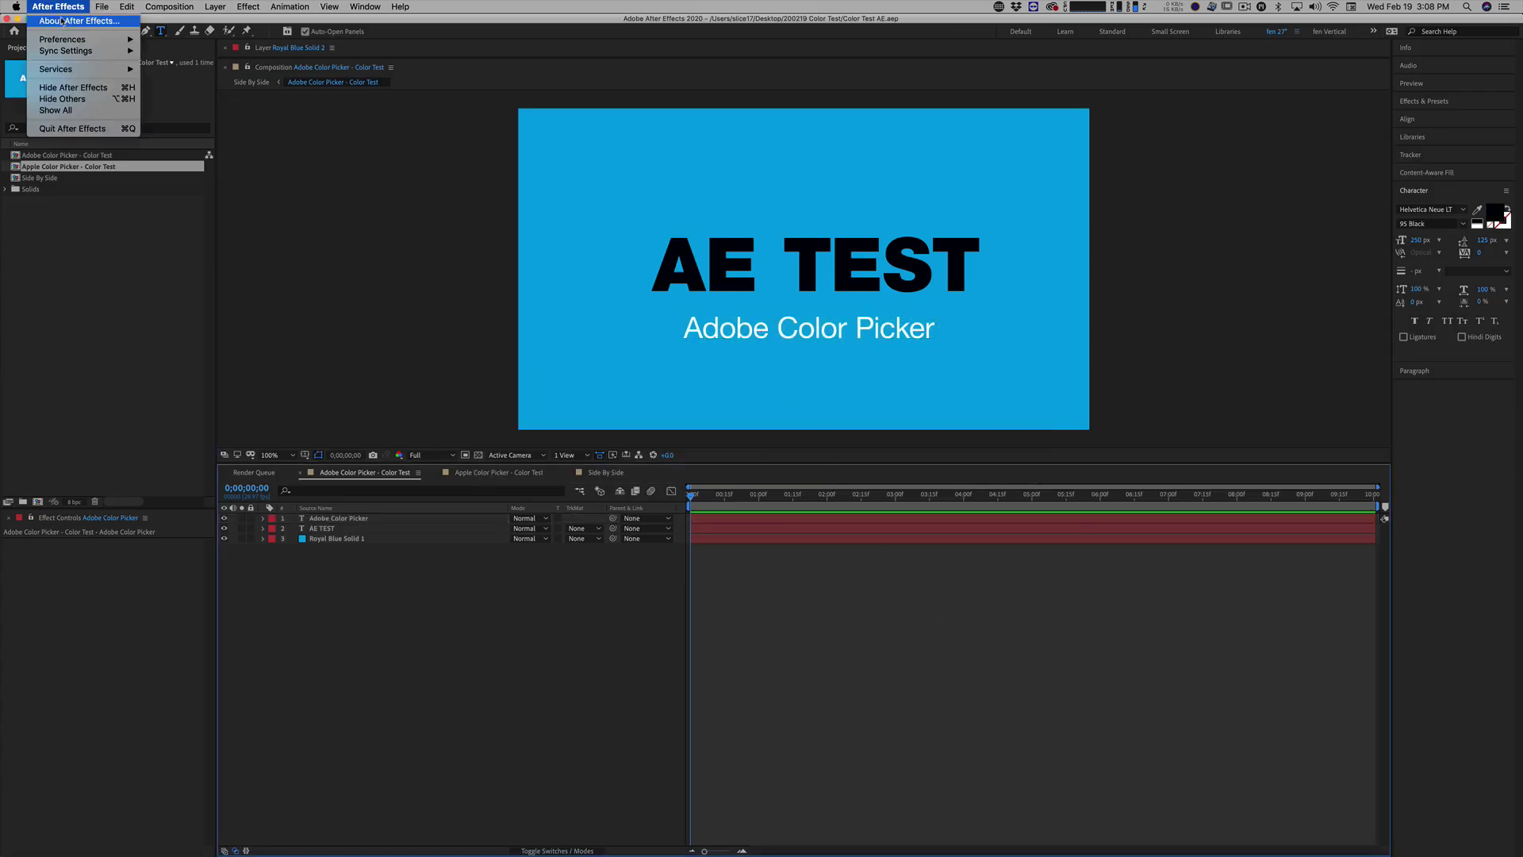
mouse_move(71, 33)
left_click(191, 37)
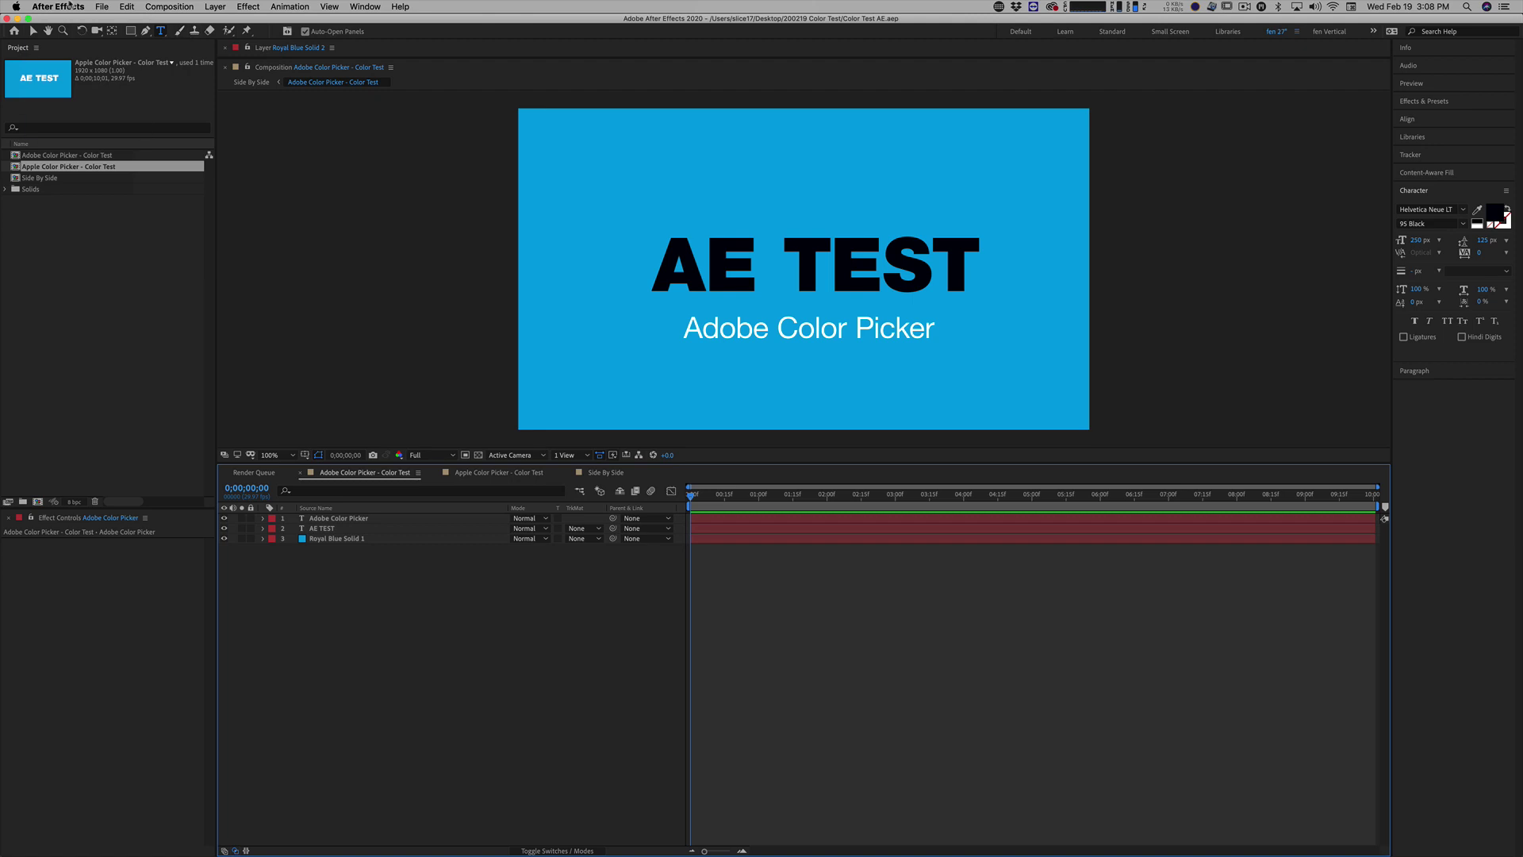
left_click(58, 7)
left_click(198, 39)
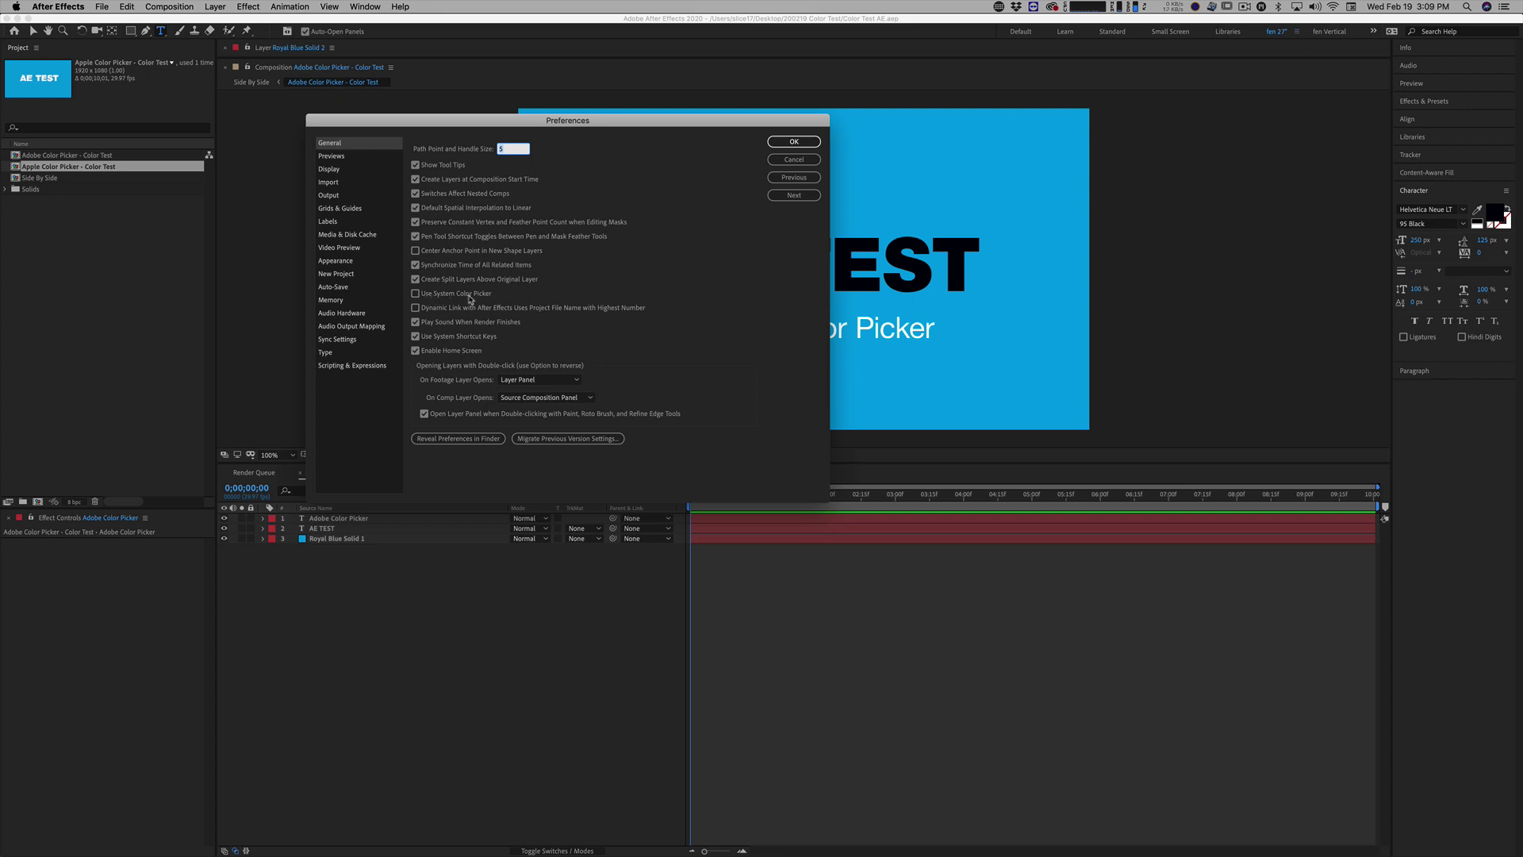
left_click(794, 142)
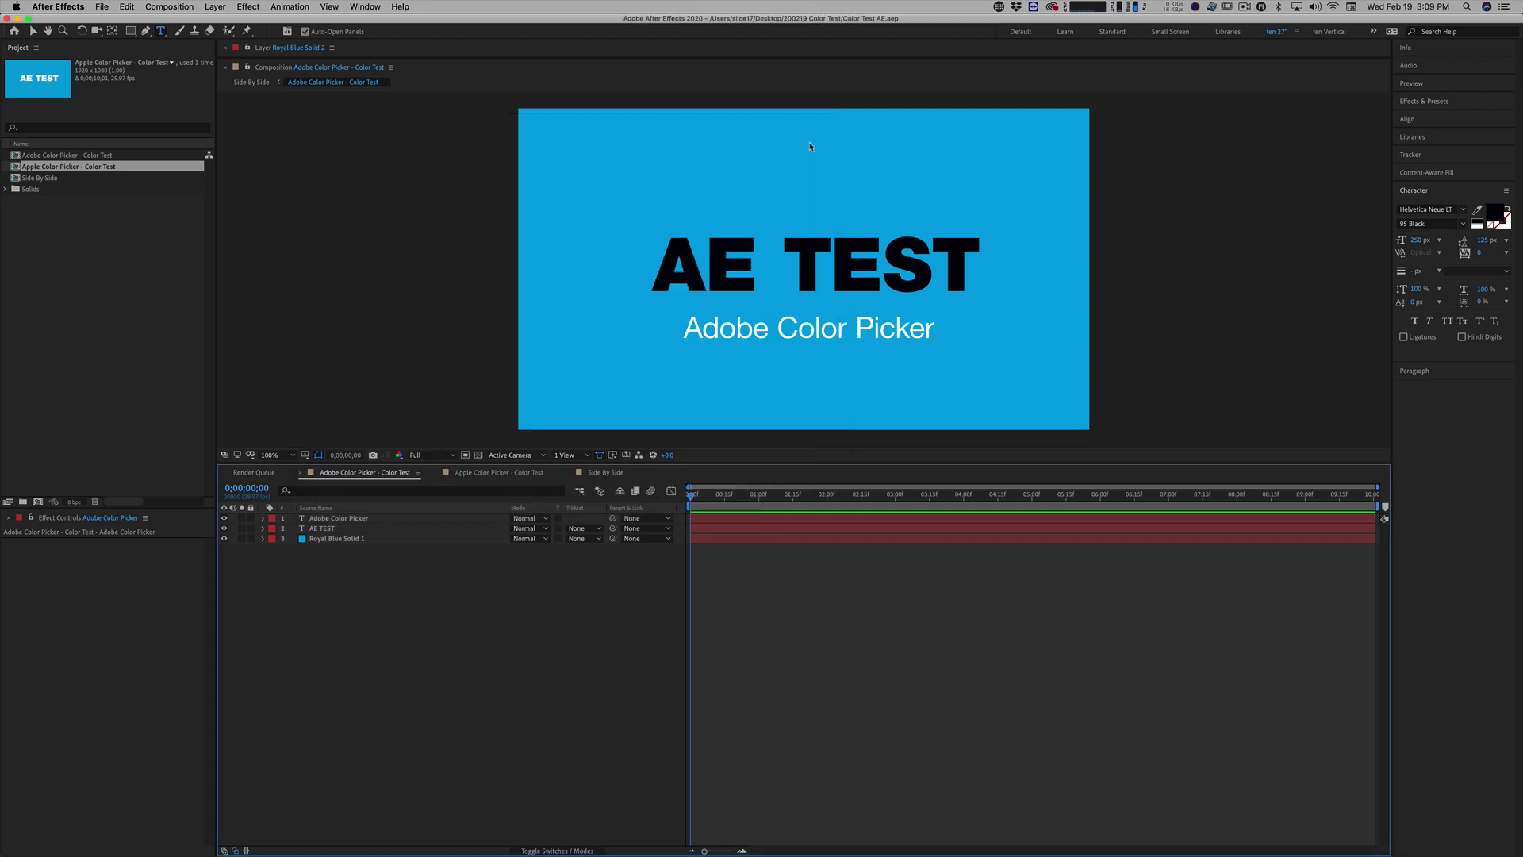
Step: Set the AE TEST text's fill to the blue sampled from the composition background, and hide and reshow Royal Blue Solid 1 to inspect it
left_click(331, 532)
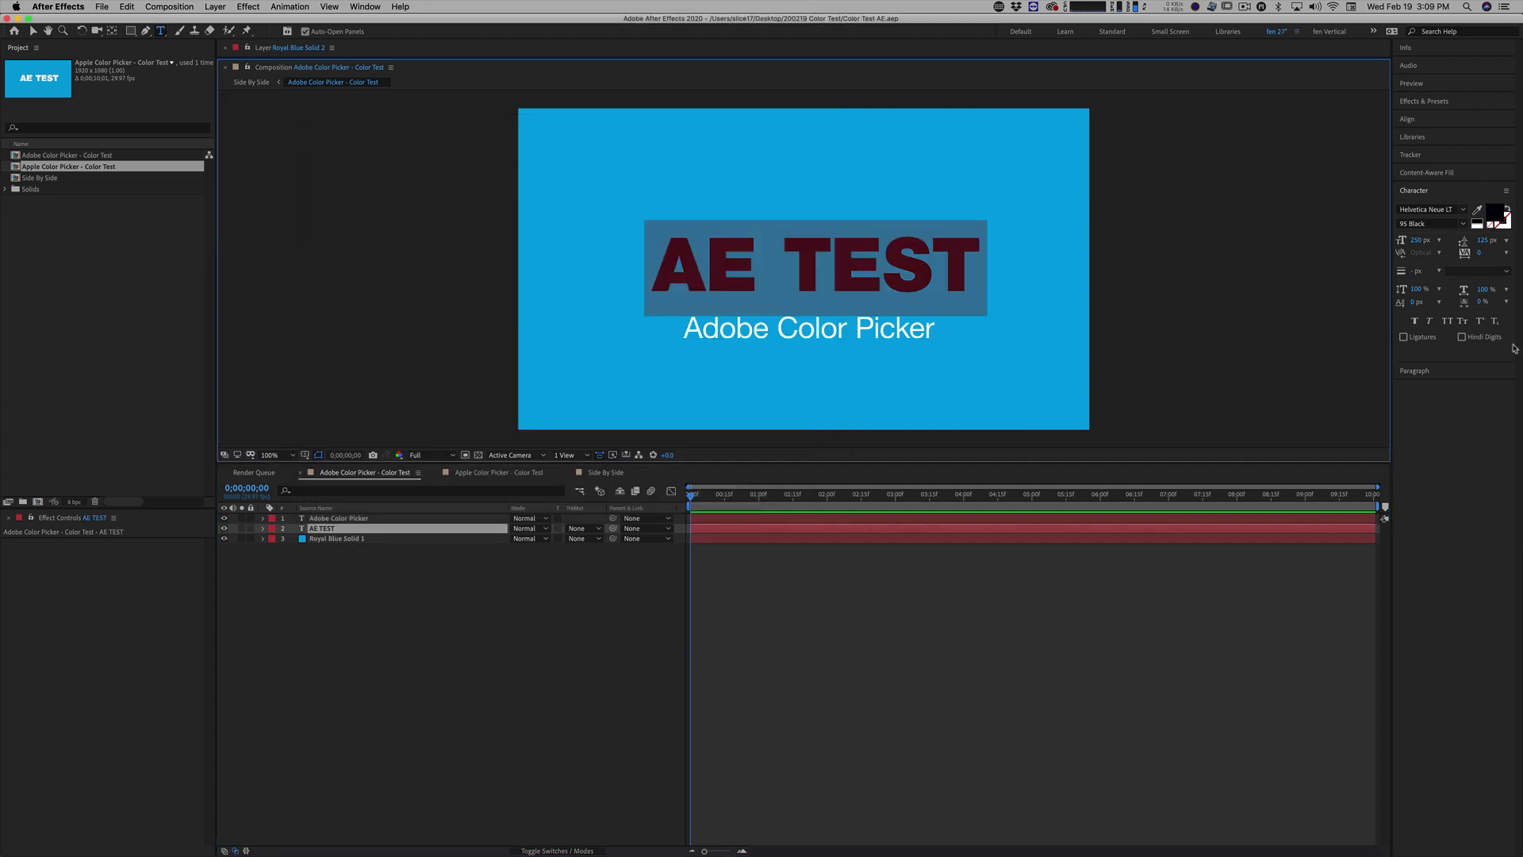
left_click(1494, 216)
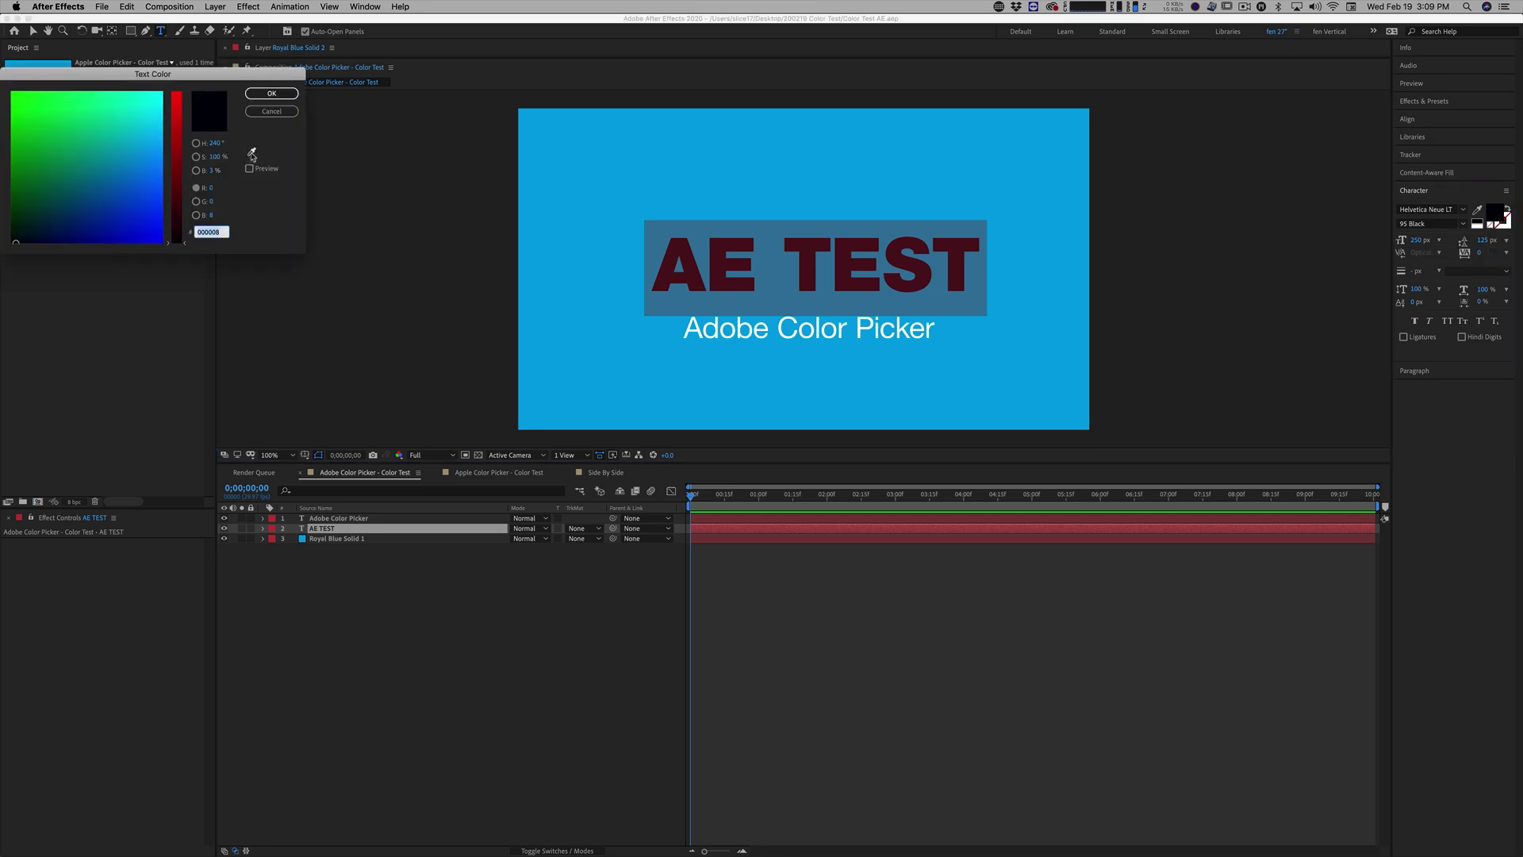
left_click(252, 152)
left_click(587, 191)
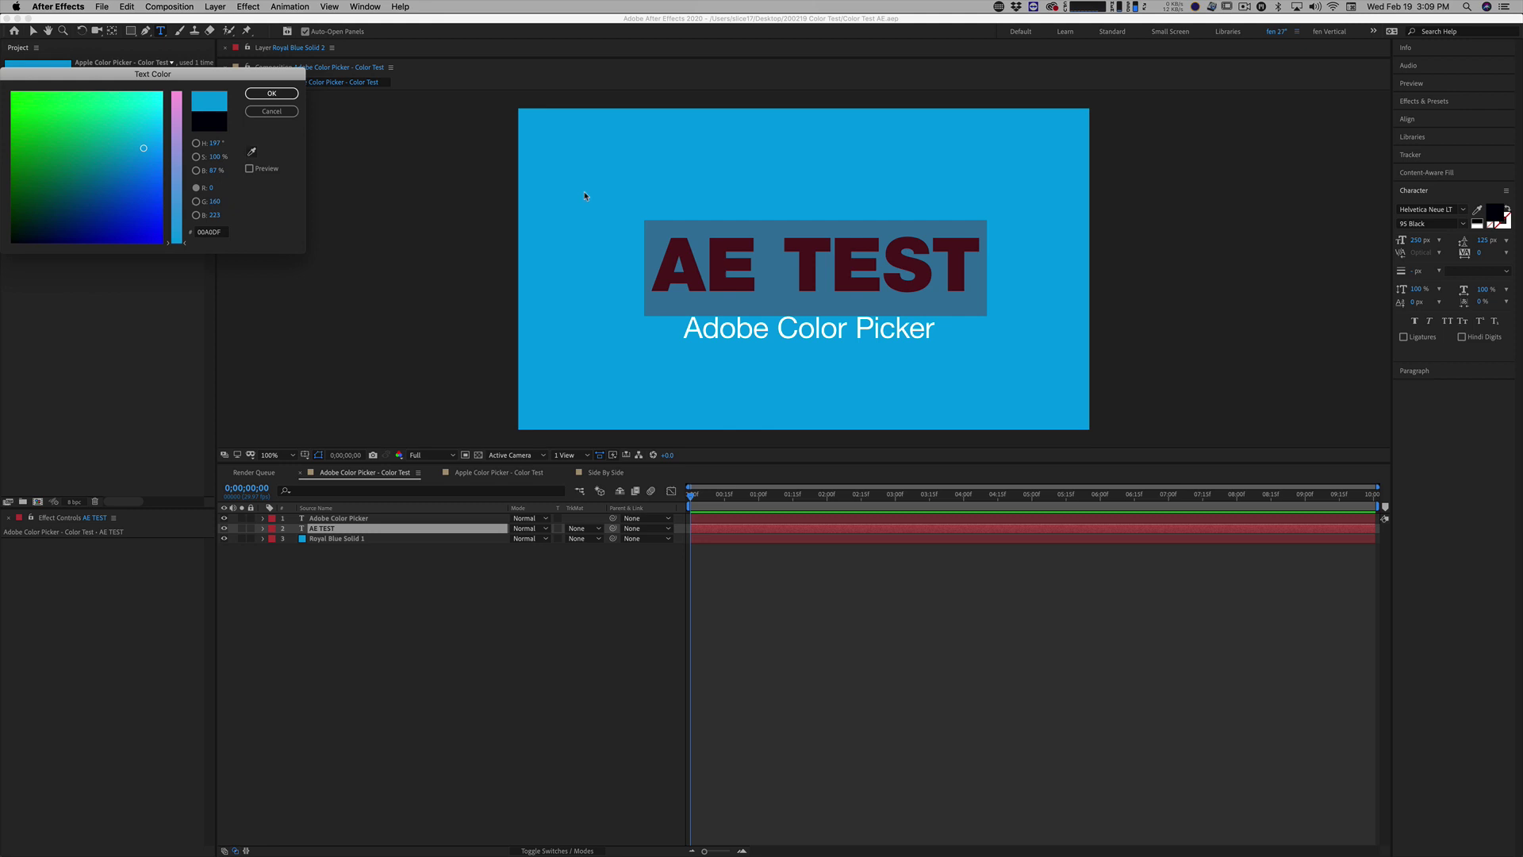
left_click(269, 95)
left_click(813, 617)
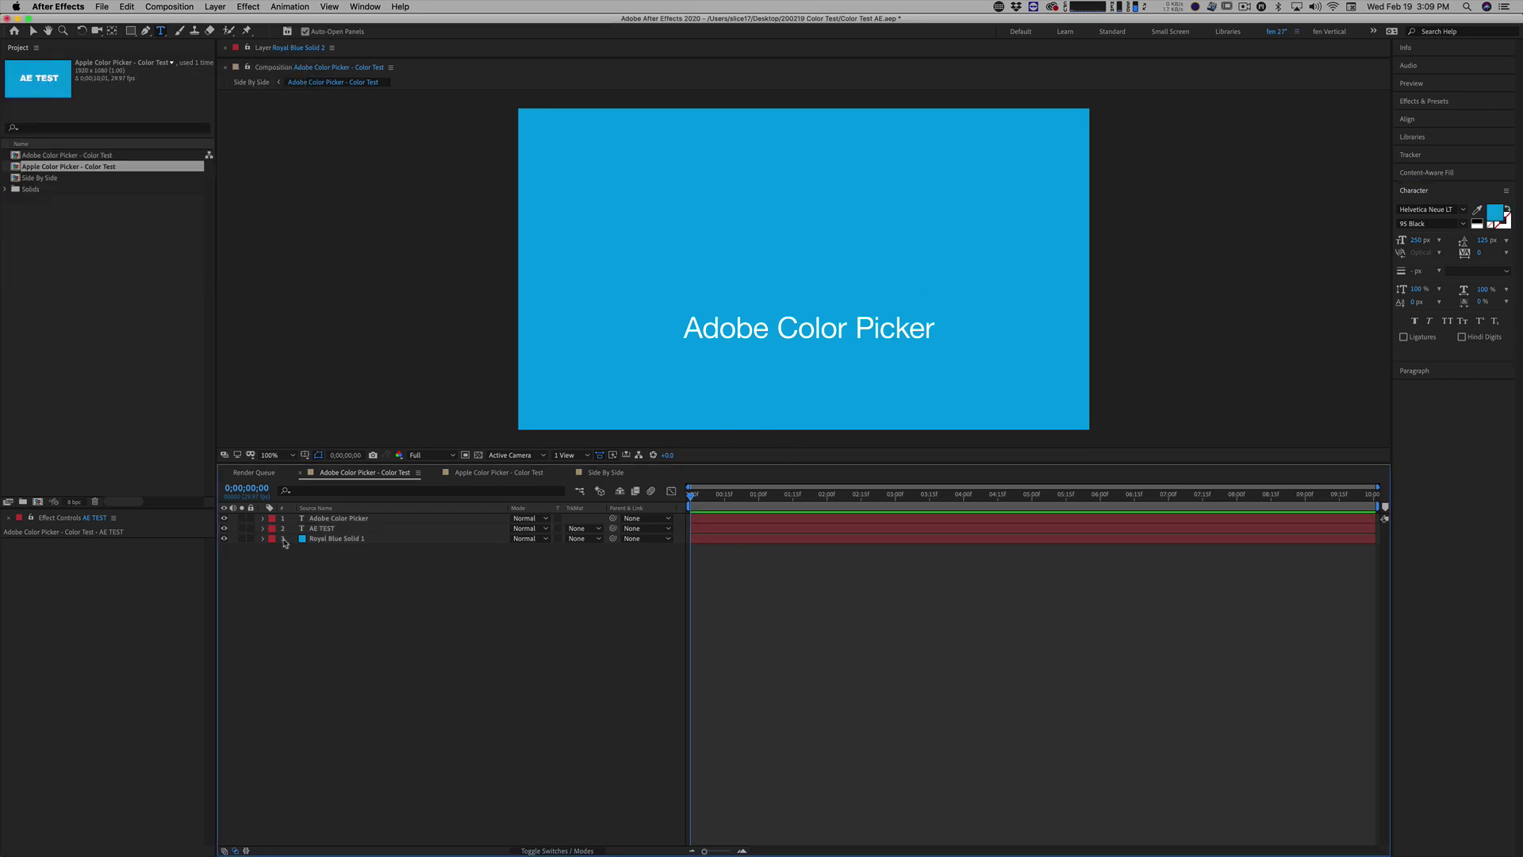
left_click(224, 539)
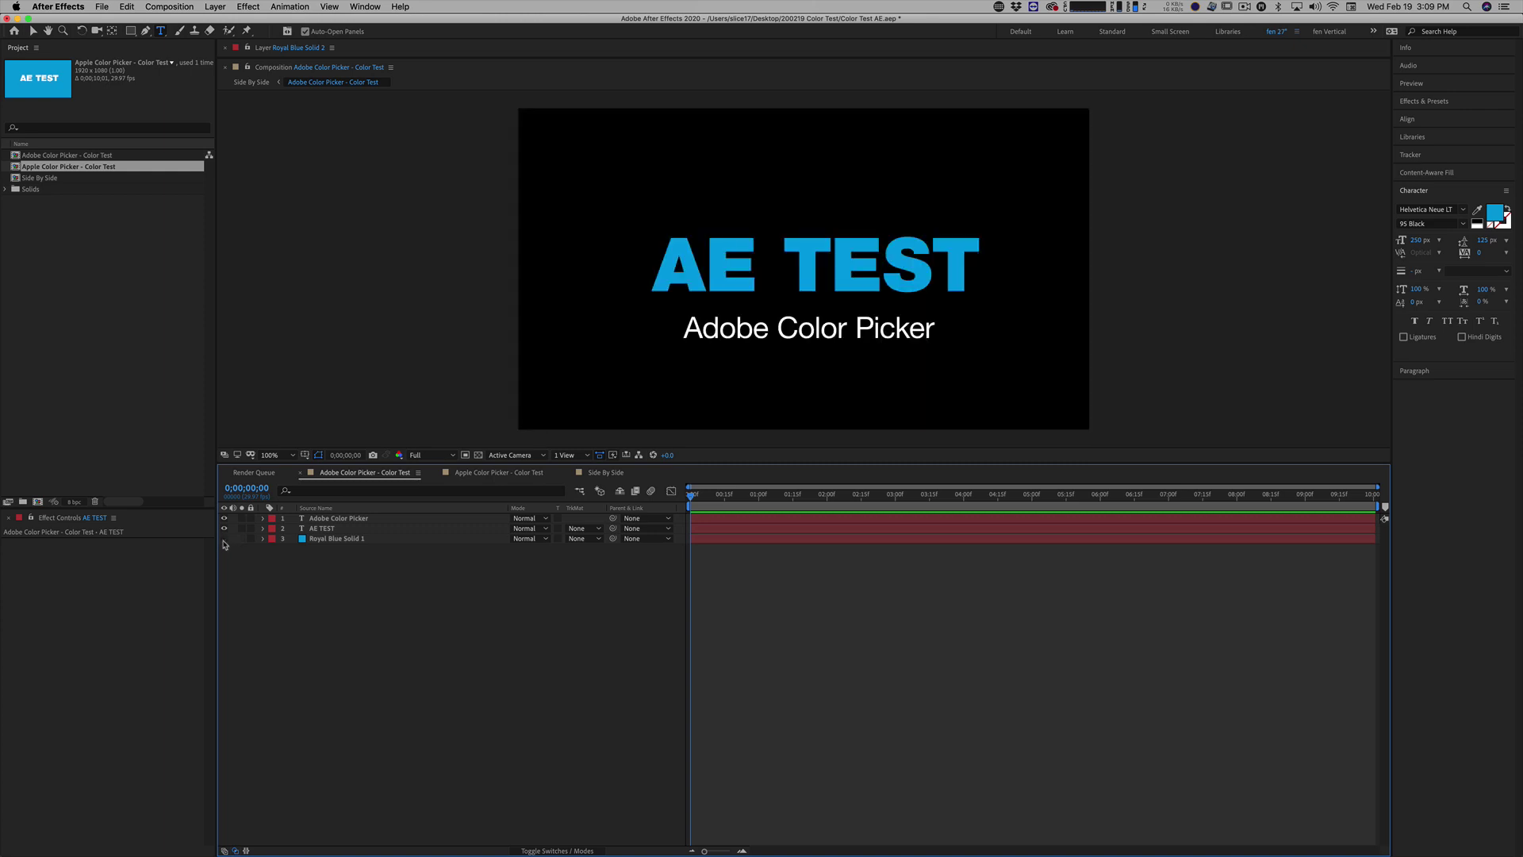
left_click(224, 539)
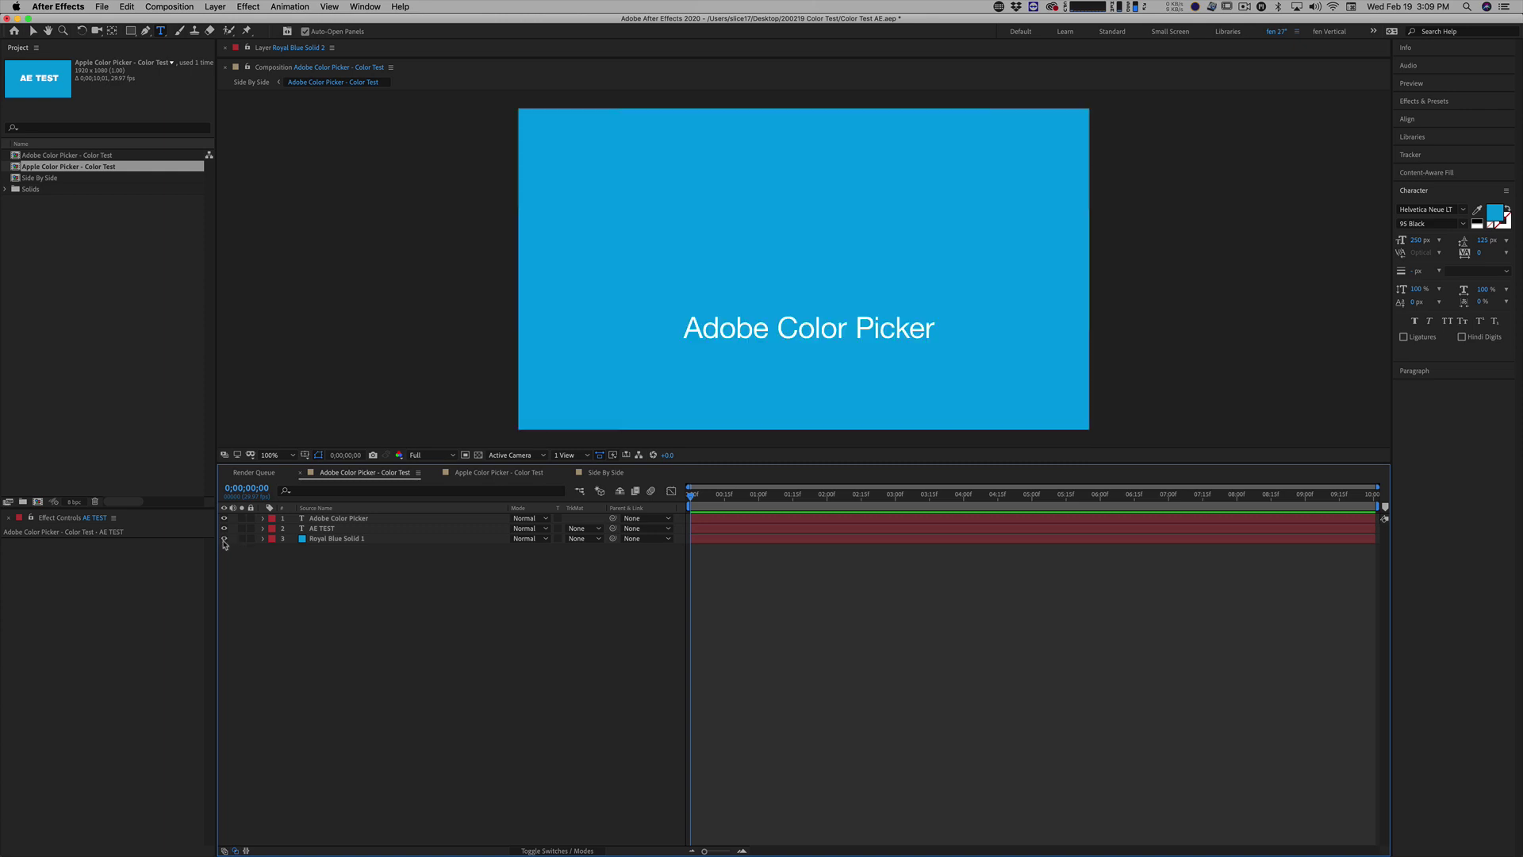
Step: Open the Apple Color Picker - Color Test composition and enable Use System Color Picker in the General preferences
left_click(111, 155)
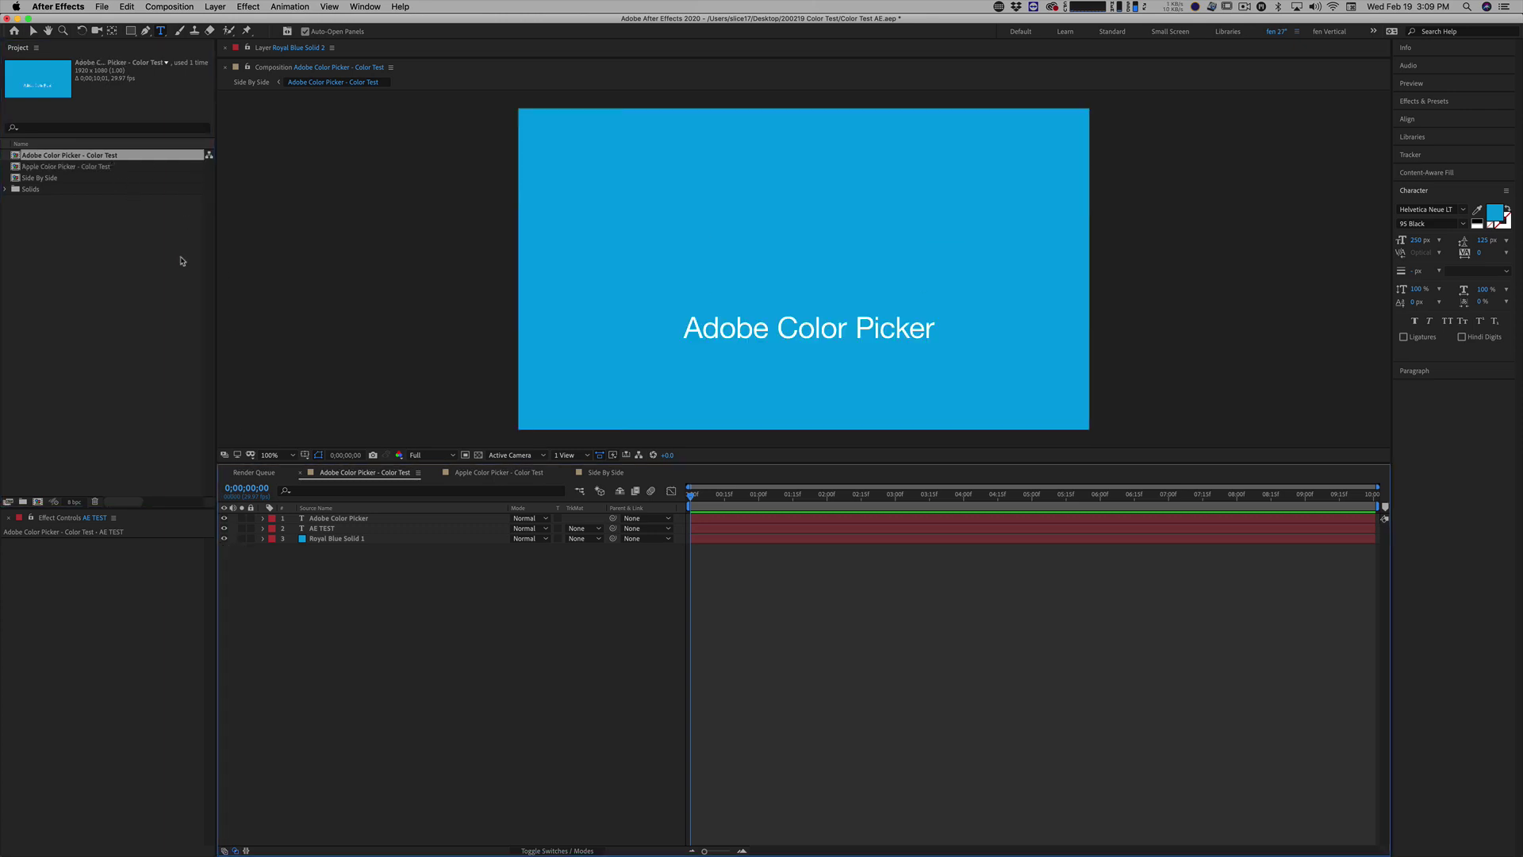
double_click(67, 166)
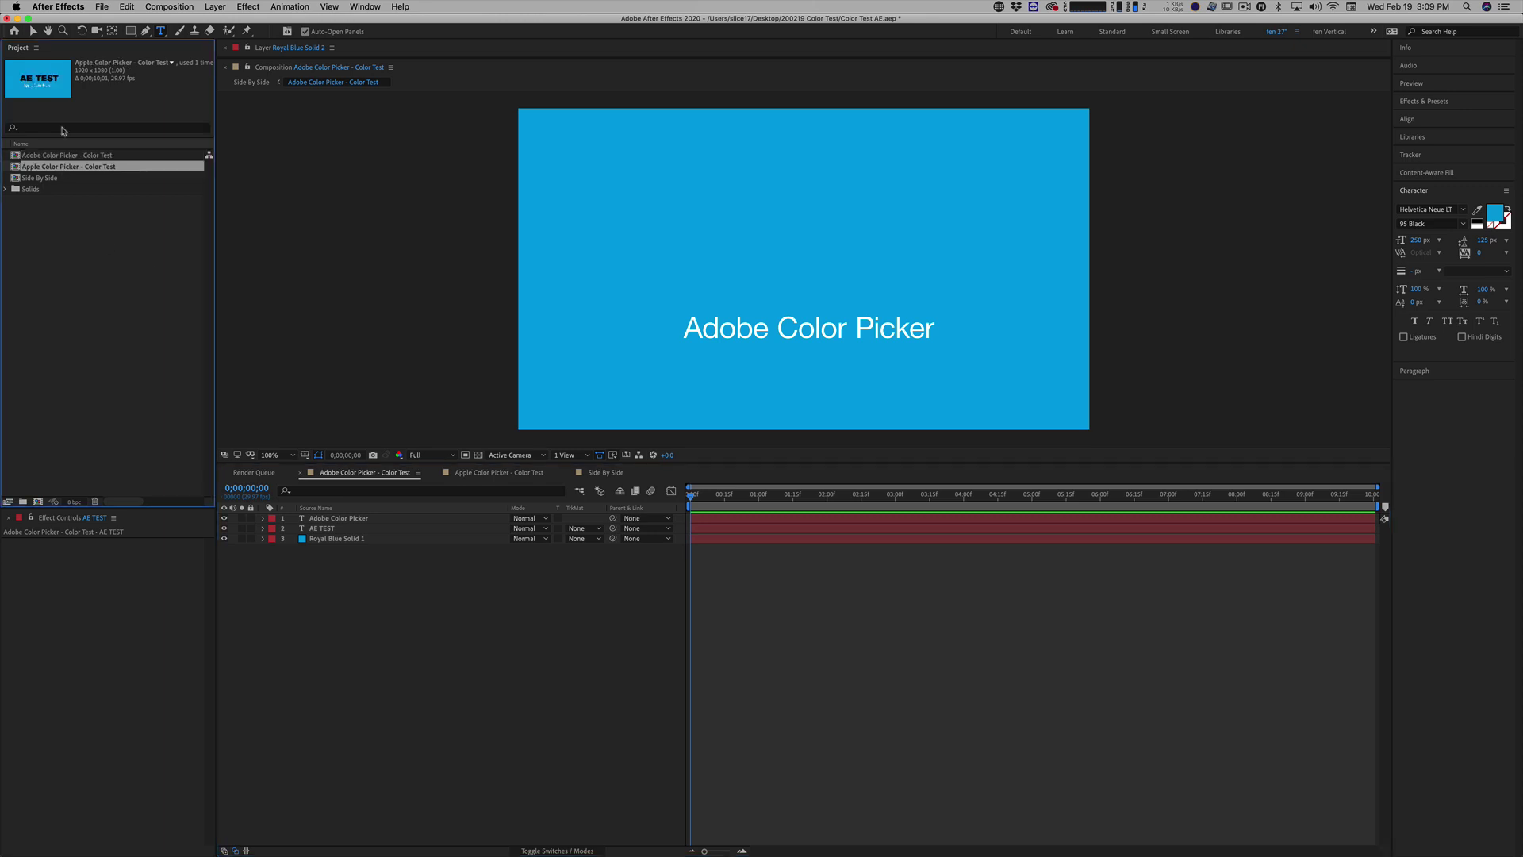
left_click(58, 6)
mouse_move(69, 38)
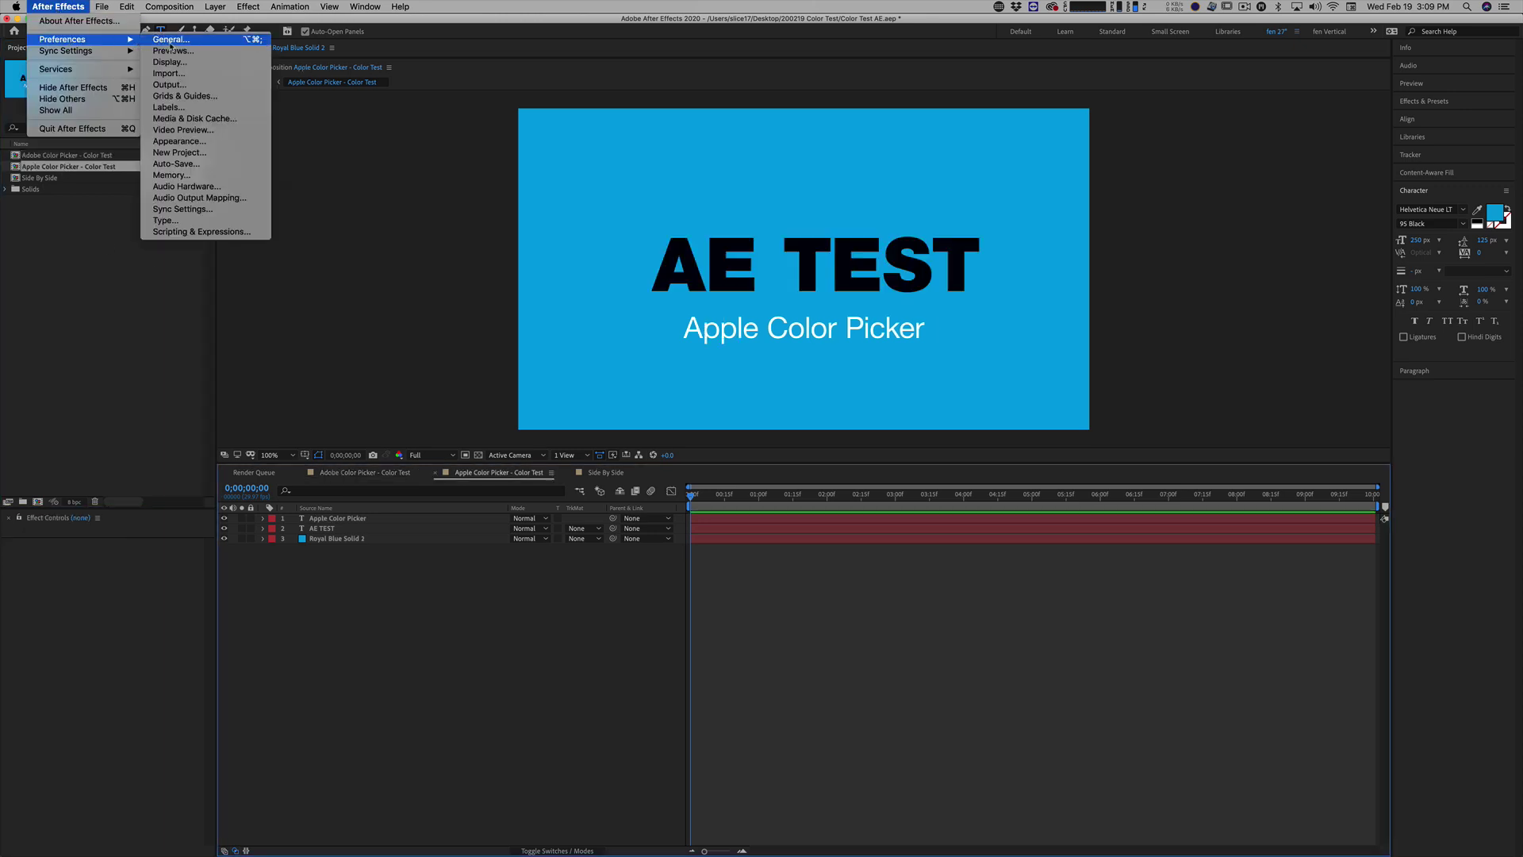
left_click(168, 44)
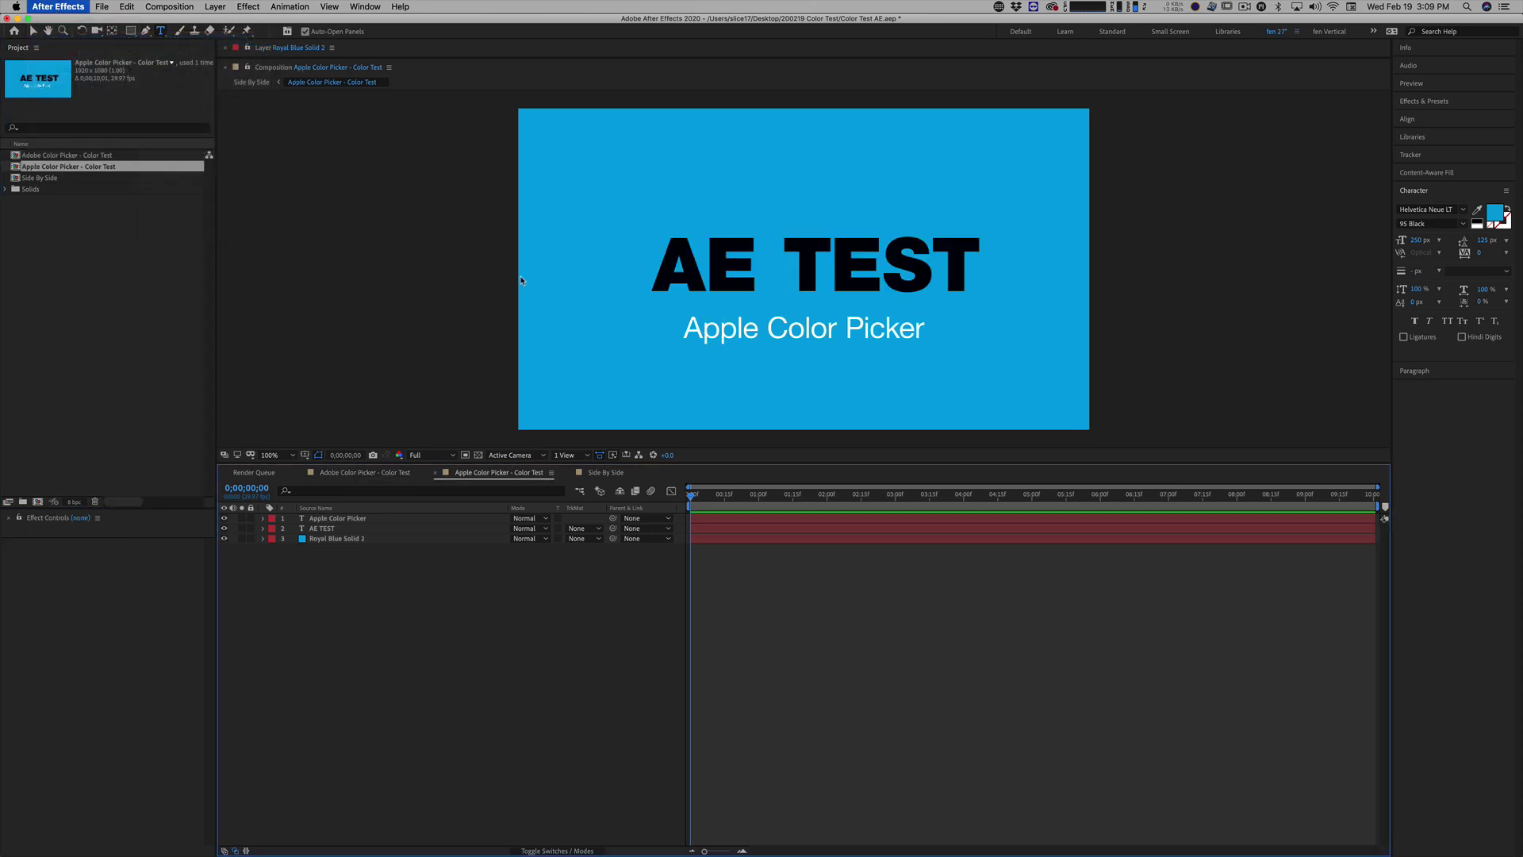
left_click(441, 293)
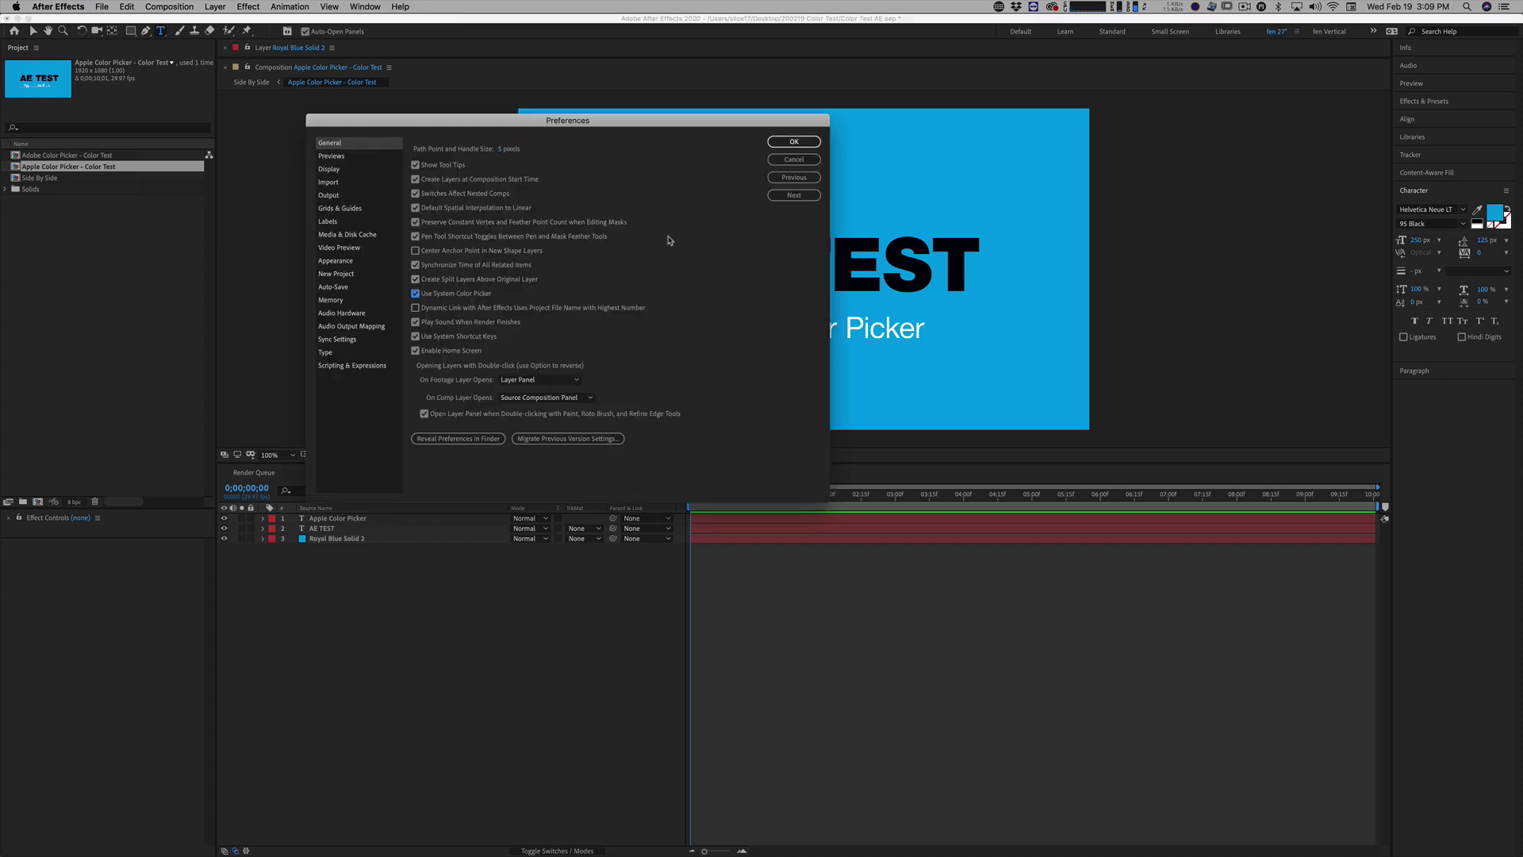
left_click(793, 142)
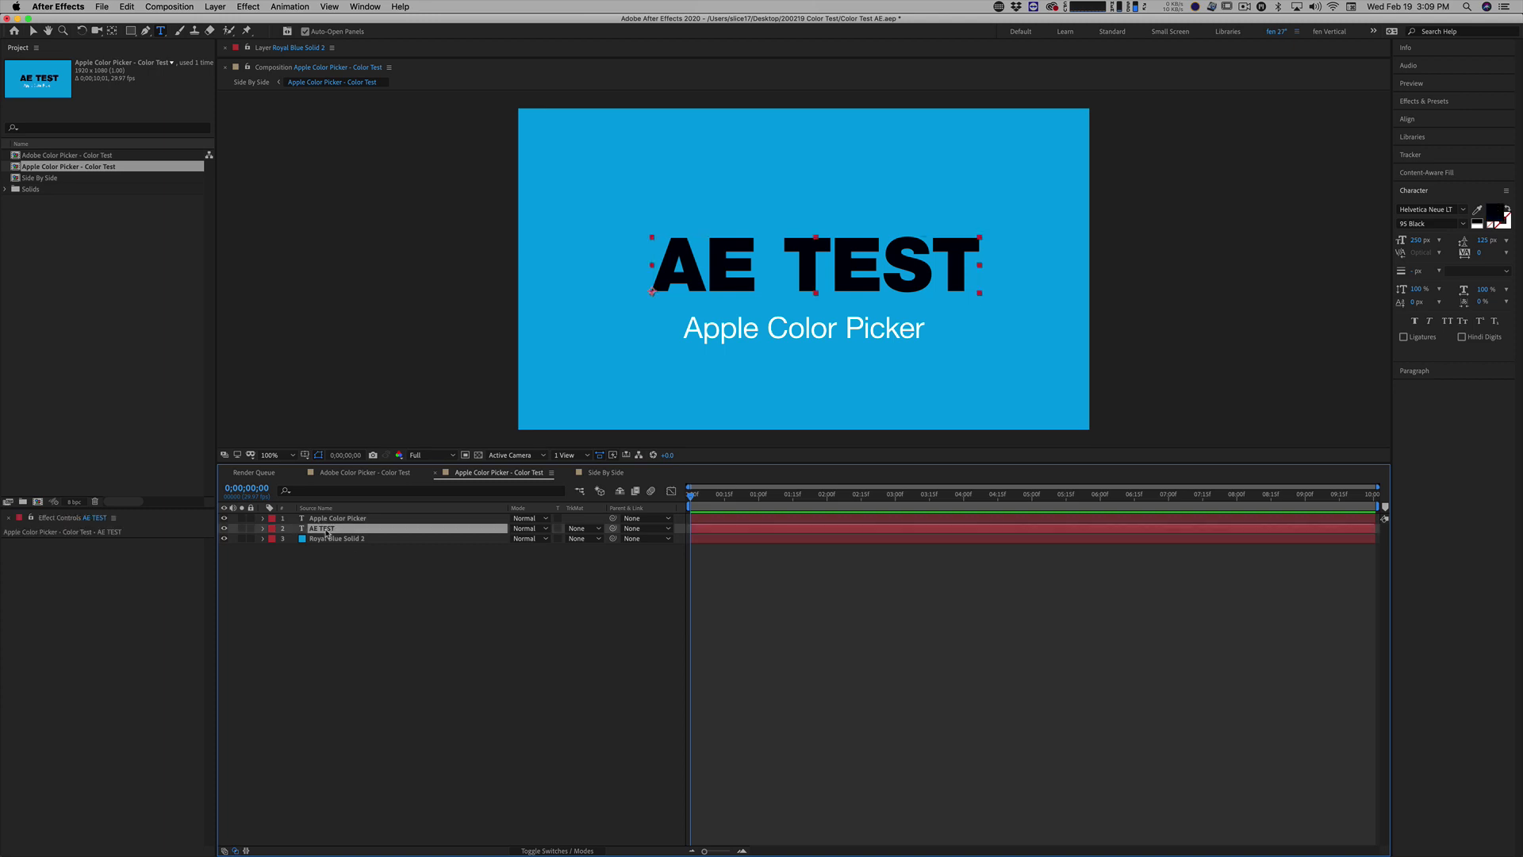
Step: Set the AE TEST text's fill by sampling the blue background with the Apple color picker, and deselect the text
double_click(329, 528)
left_click(1494, 219)
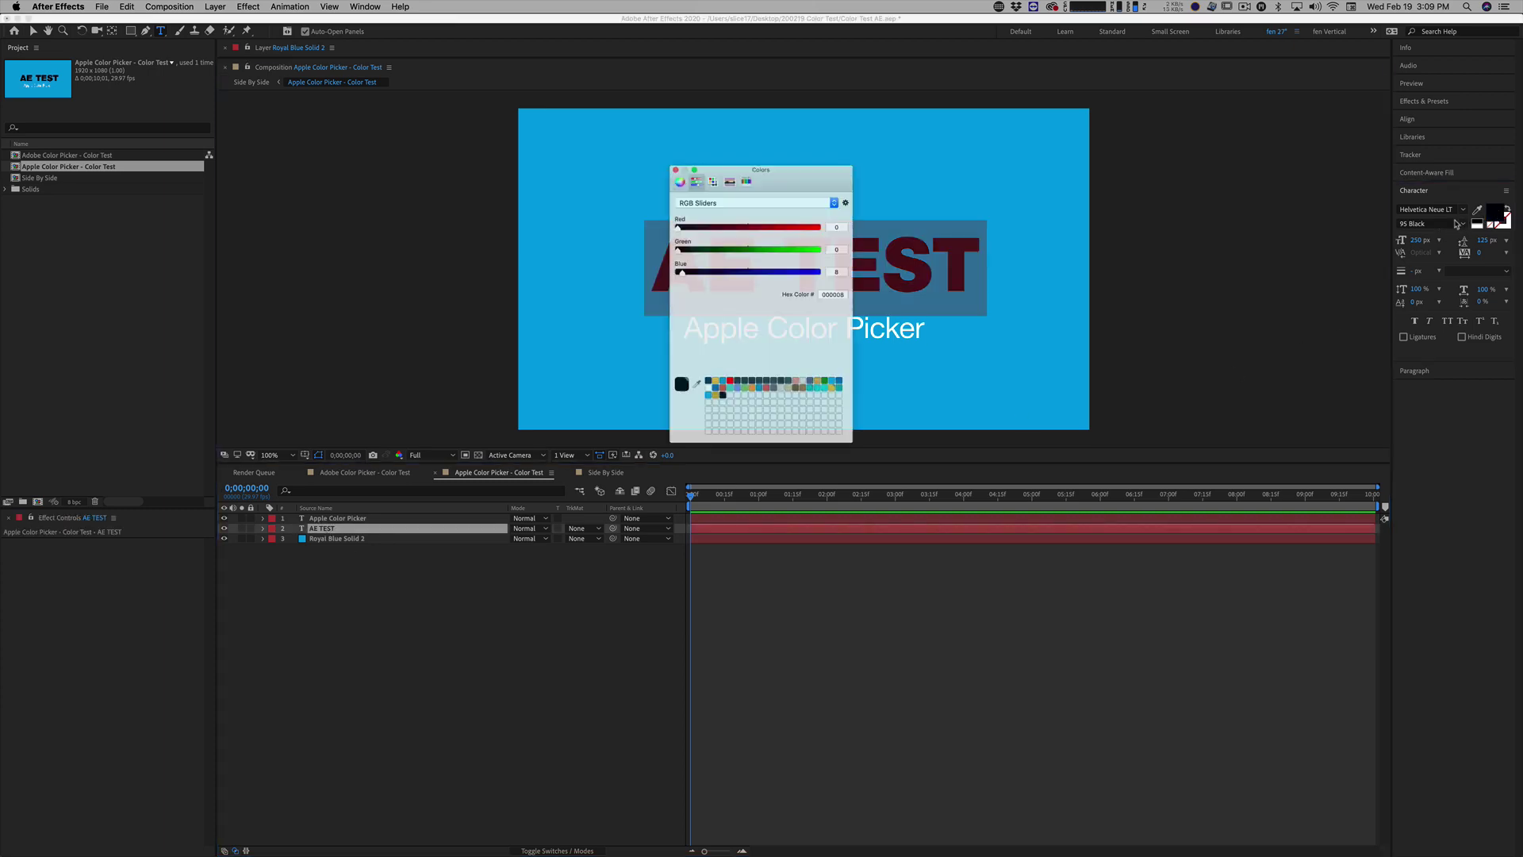
left_click_drag(813, 164, 1250, 120)
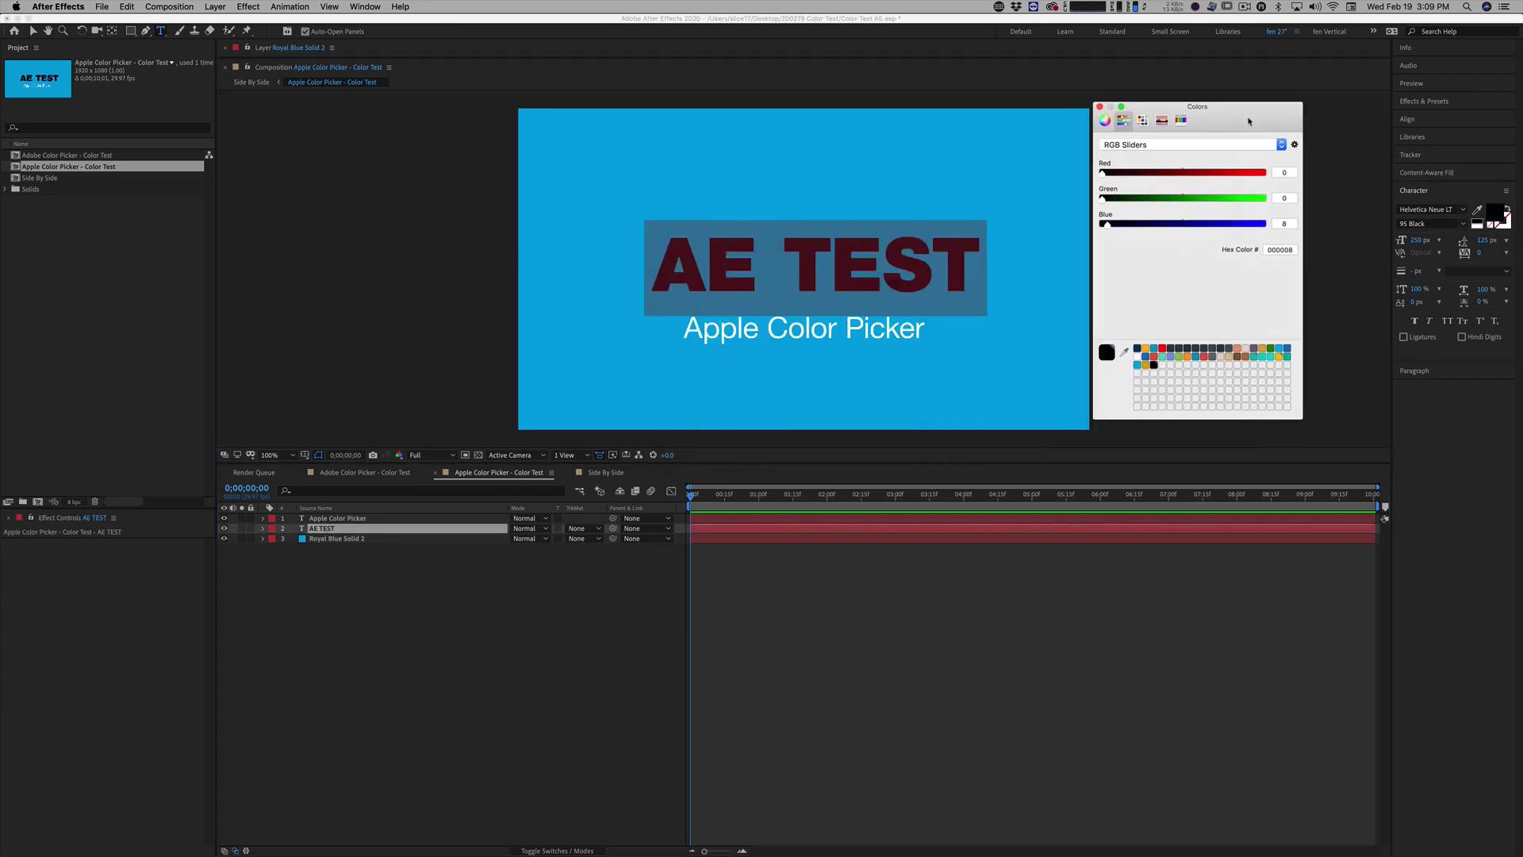
left_click(1125, 351)
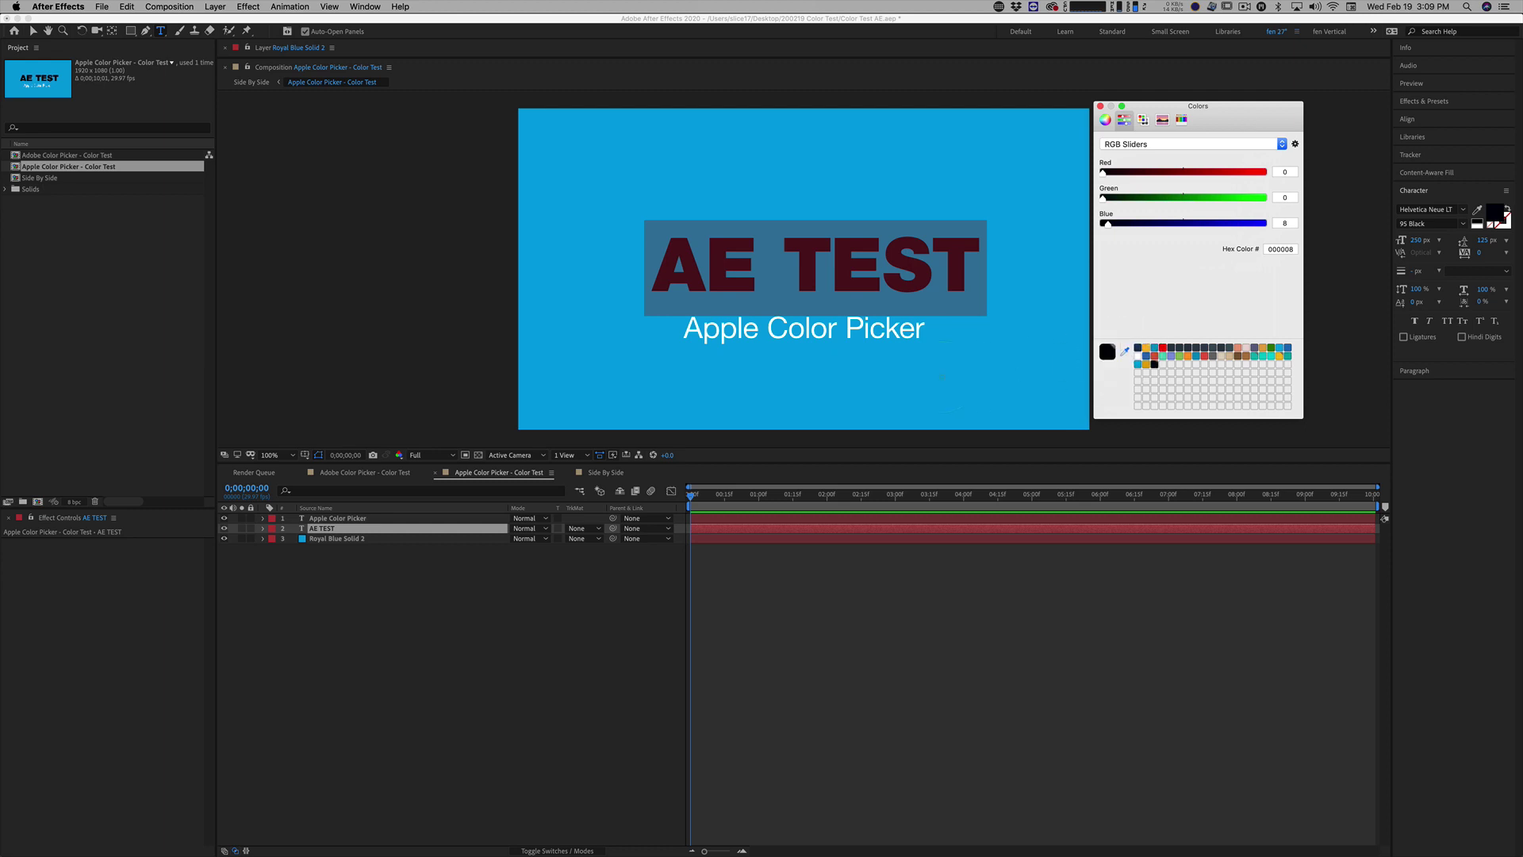
left_click(943, 380)
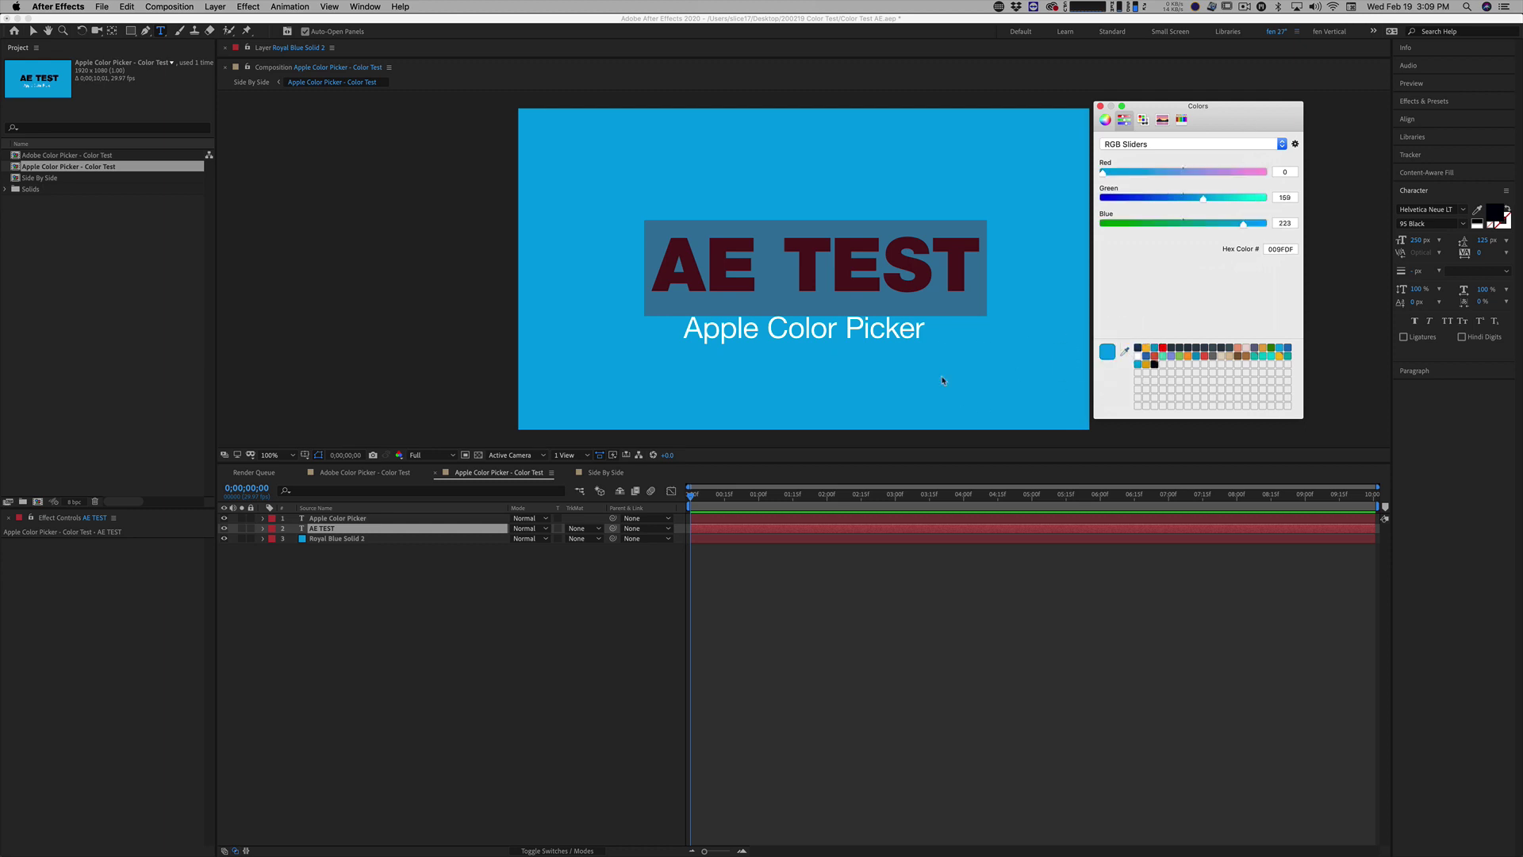
left_click(1100, 107)
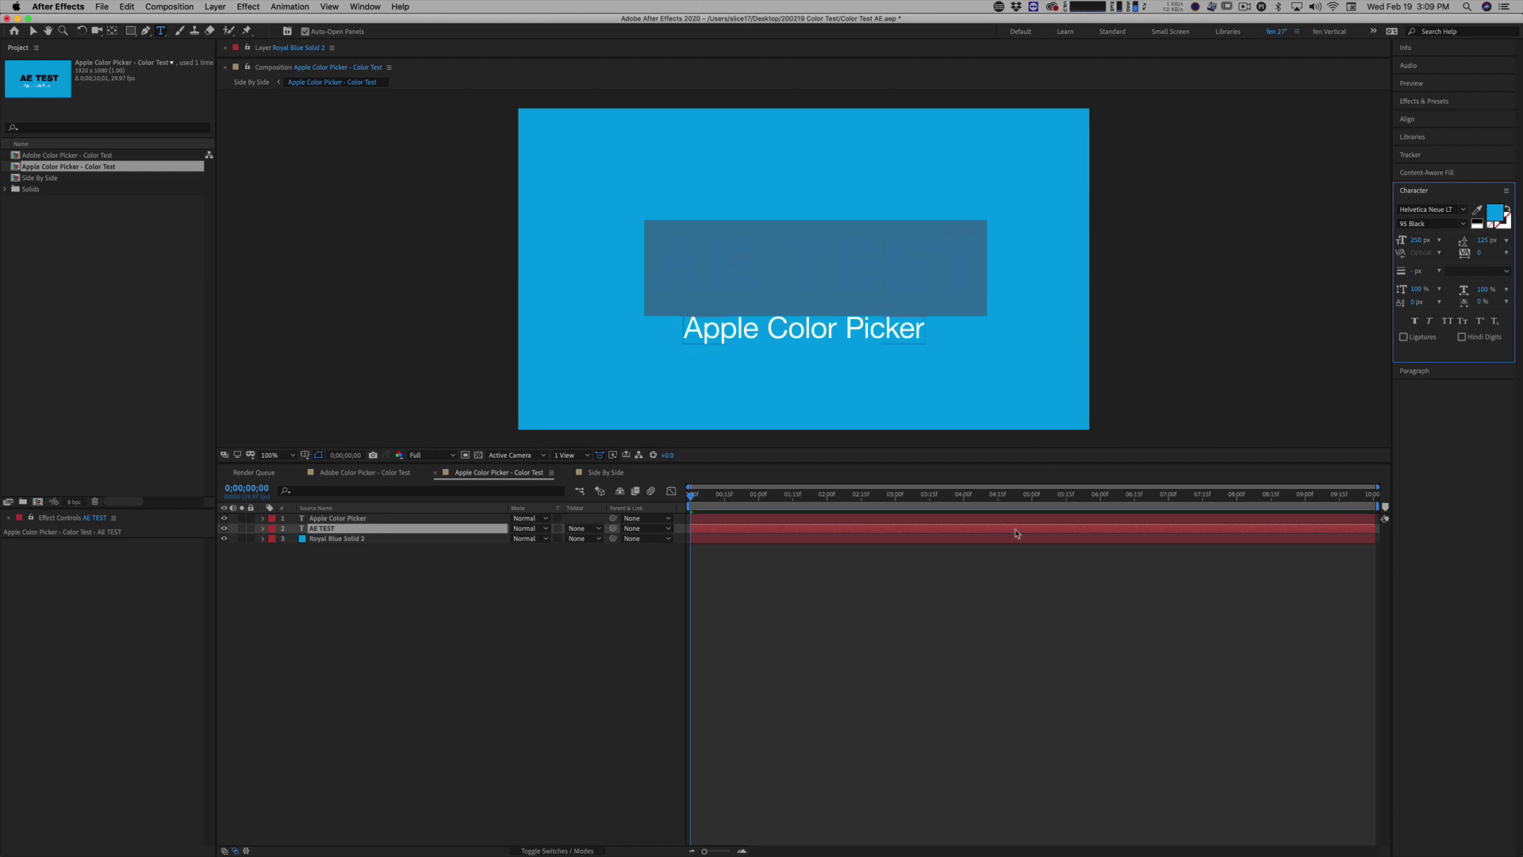
left_click(1010, 634)
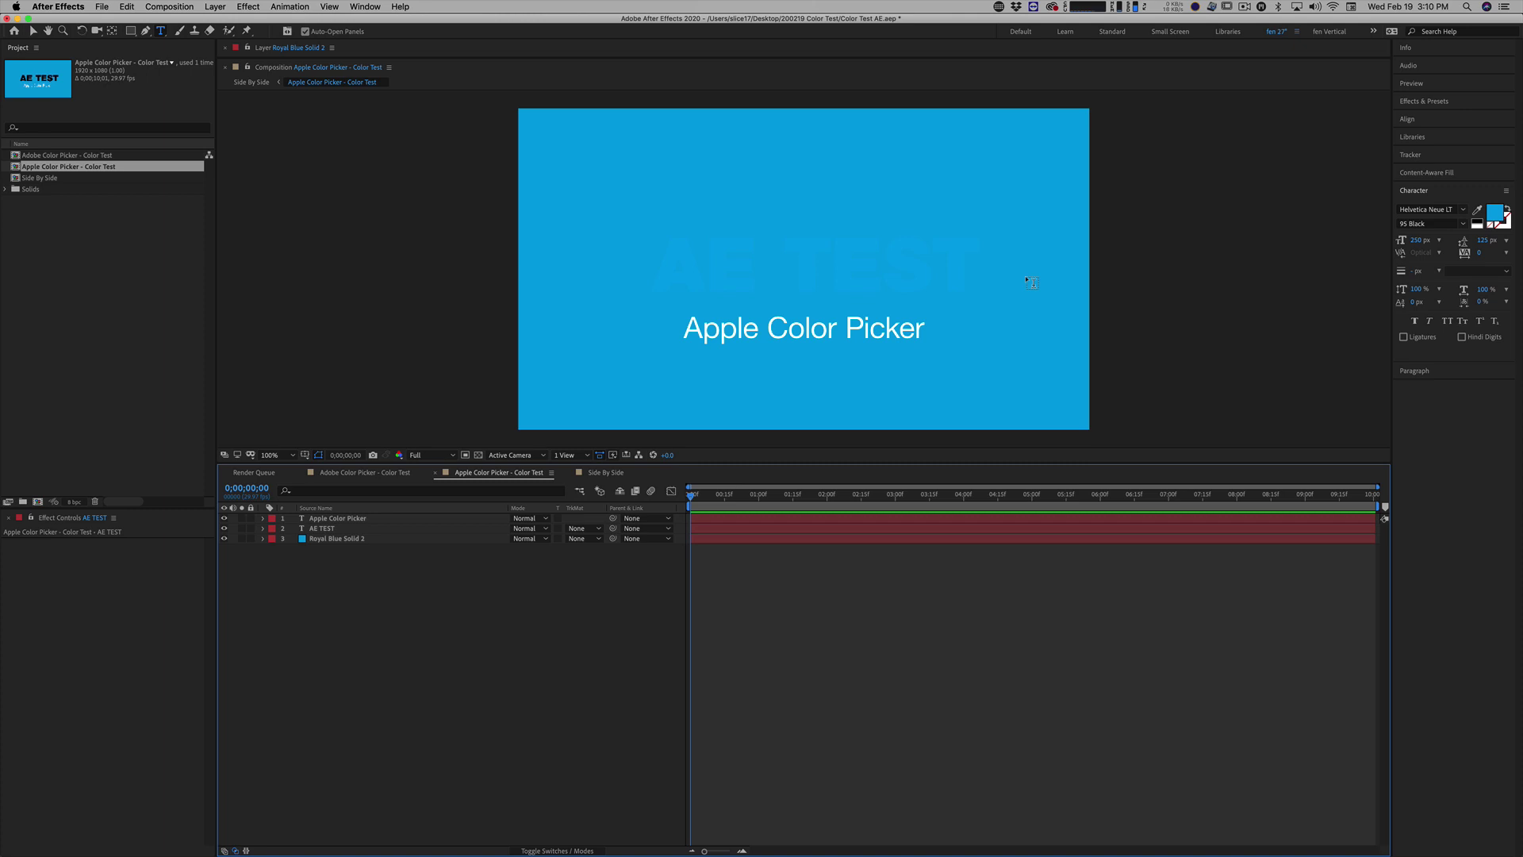
Step: Switch to Photoshop and back to After Effects to compare the Apple Color Picker test text in both
key("super+Tab")
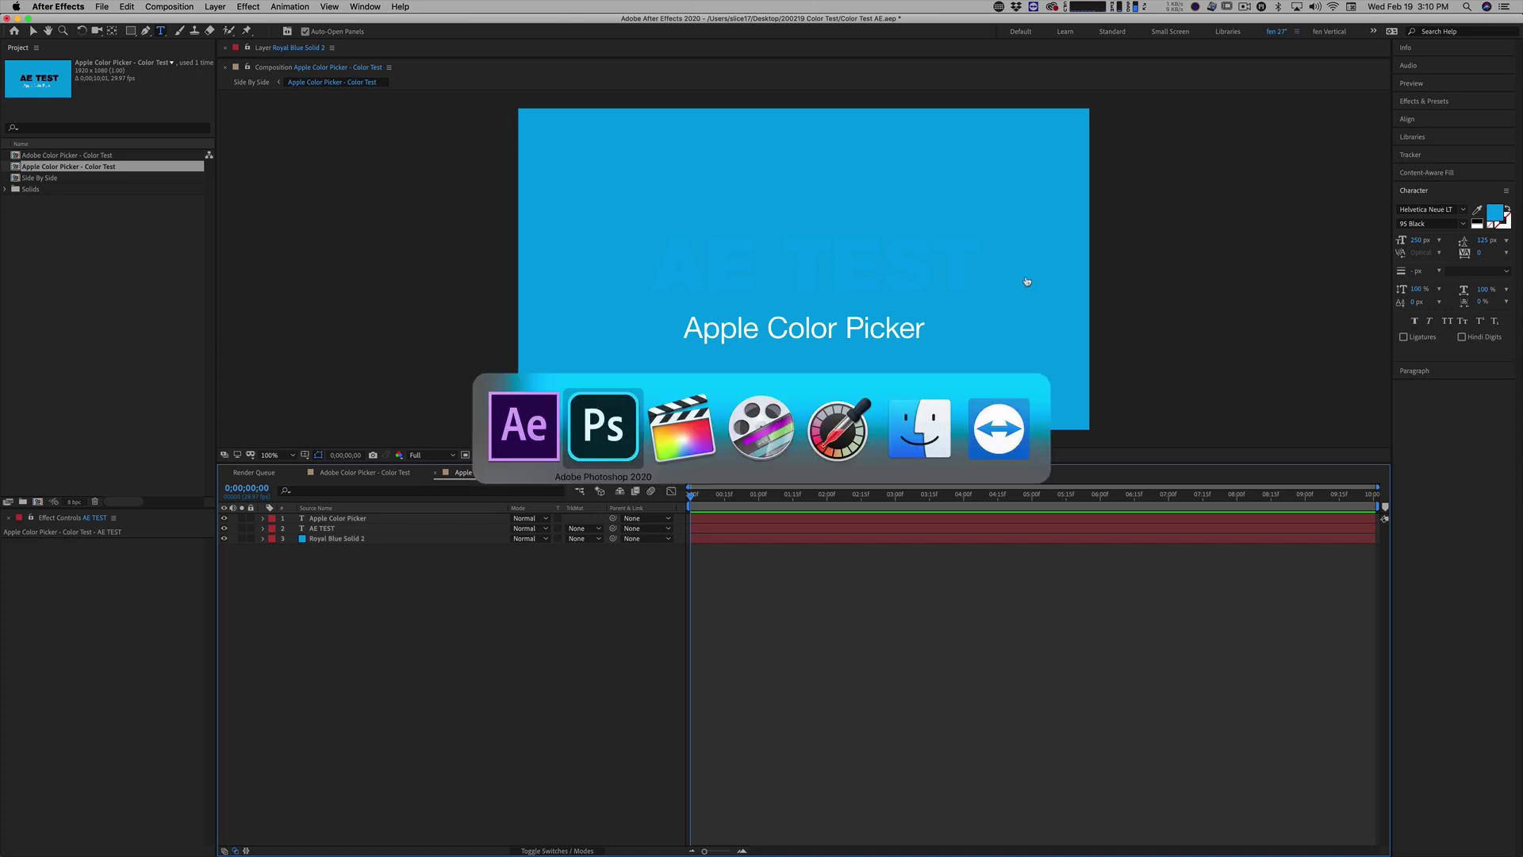
key("super+Tab")
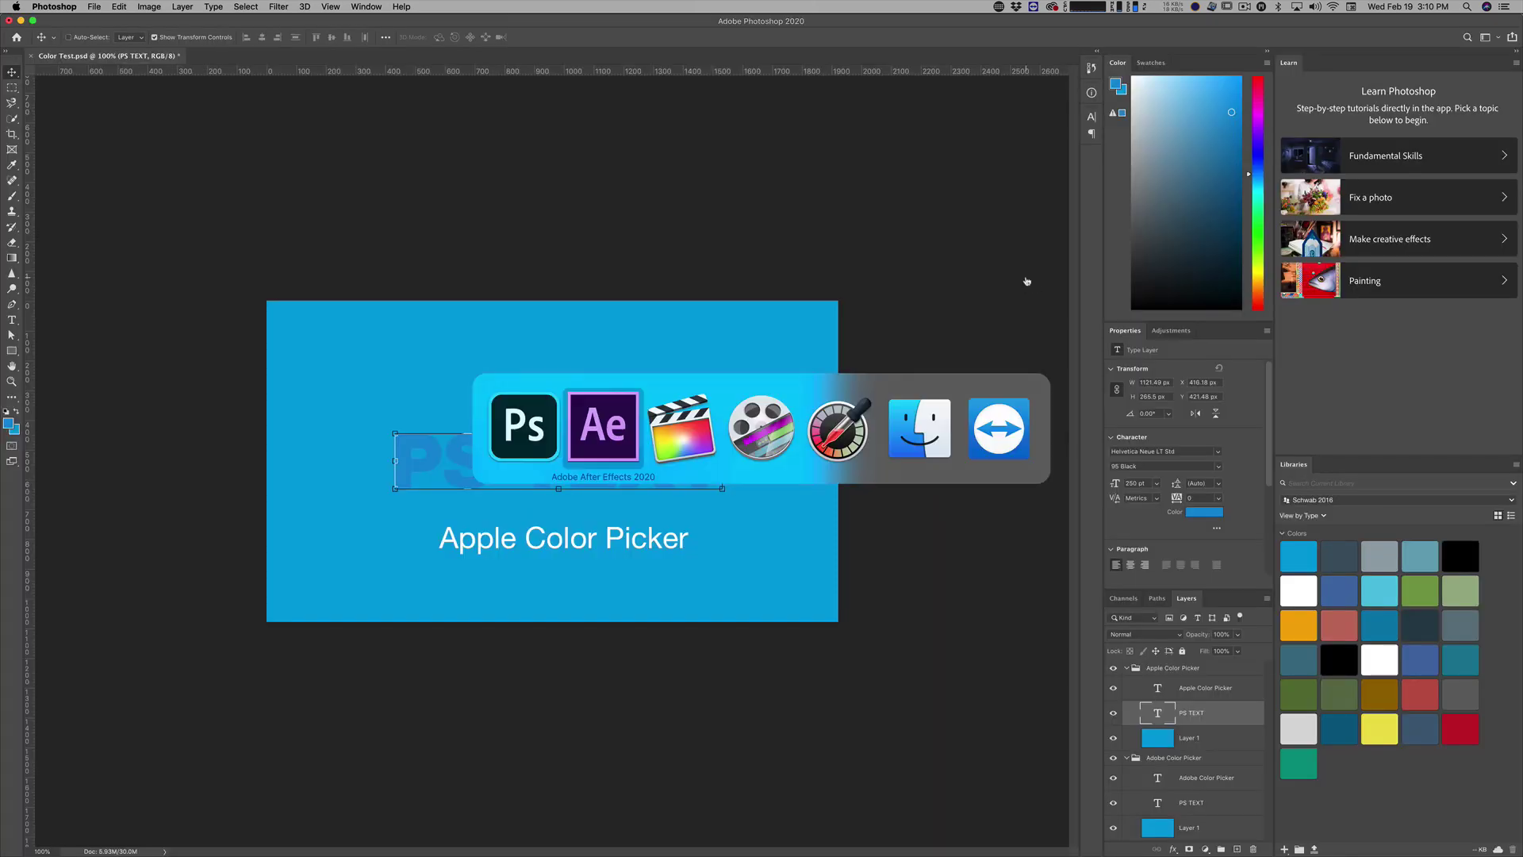